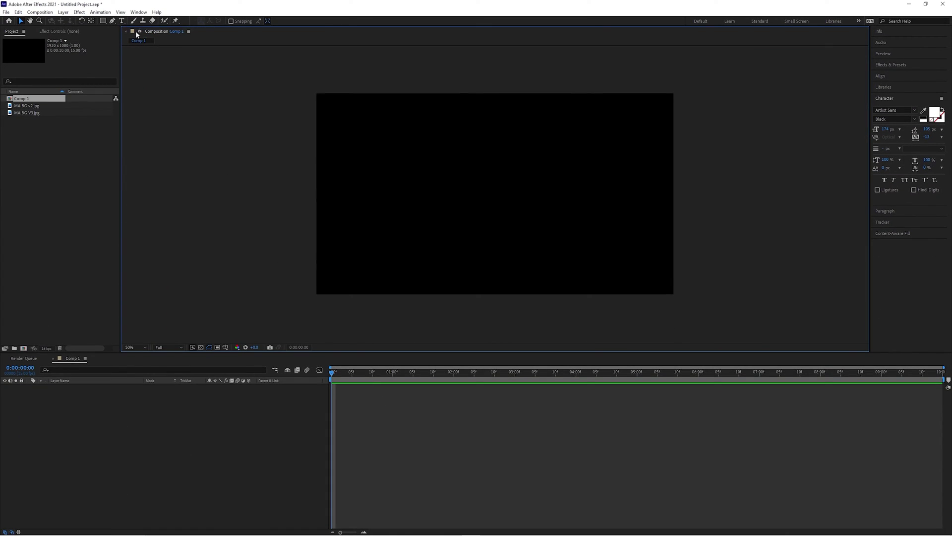
- Create a text layer in the composition reading 'Motion Array'
{"action": "key", "text": "ctrl+t"}
{"action": "left_click", "coordinate": [437, 197]}
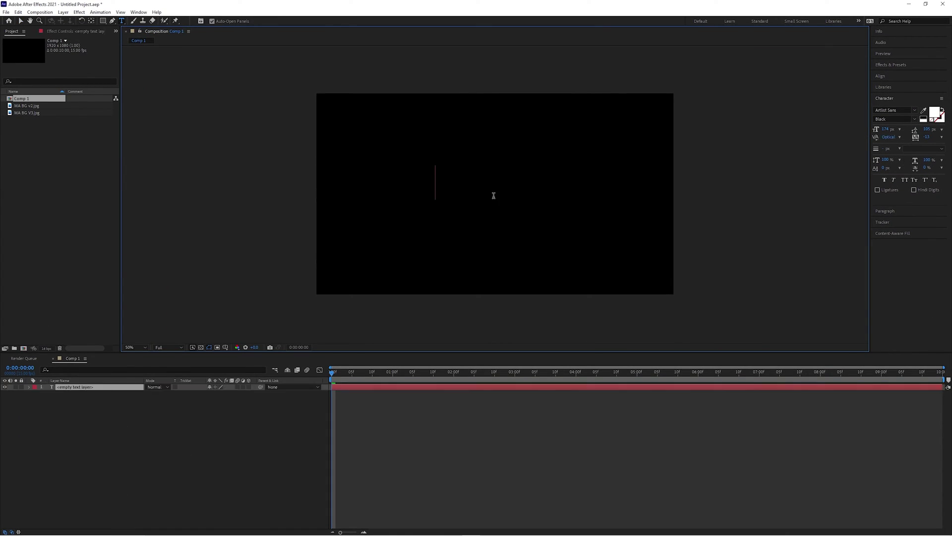
{"action": "type", "text": "Motion R"}
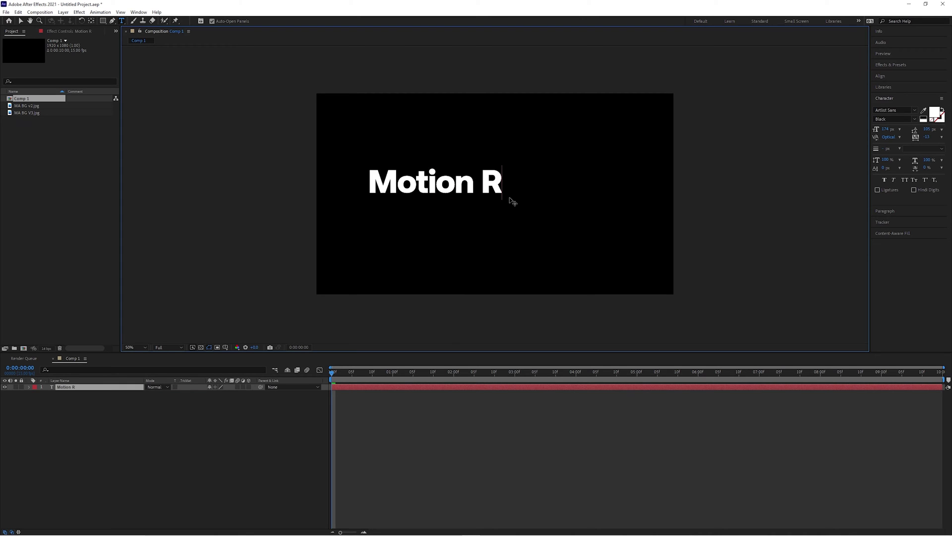
{"action": "key", "text": "BackSpace"}
{"action": "type", "text": "Array"}
- Centre the Motion Array text horizontally and vertically in the composition
{"action": "key", "text": "ctrl+a"}
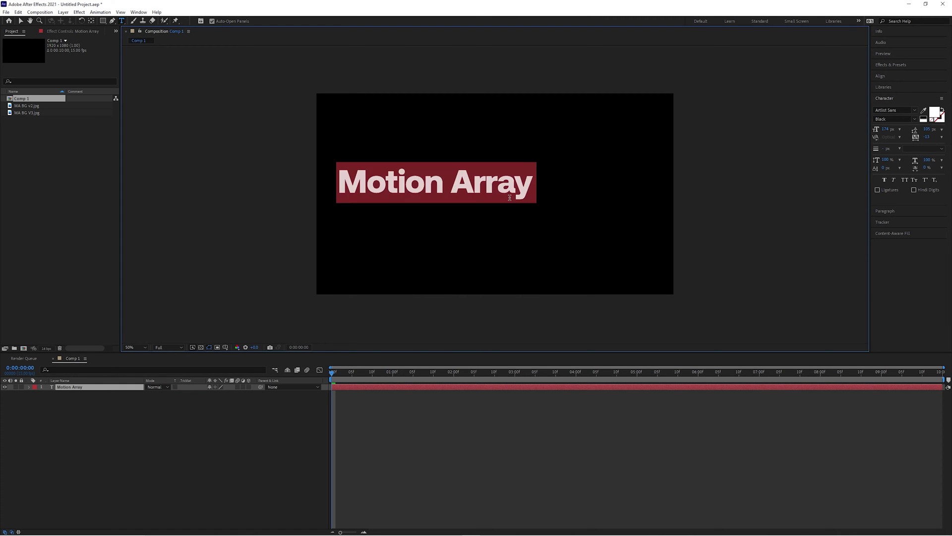
{"action": "left_click", "coordinate": [902, 80]}
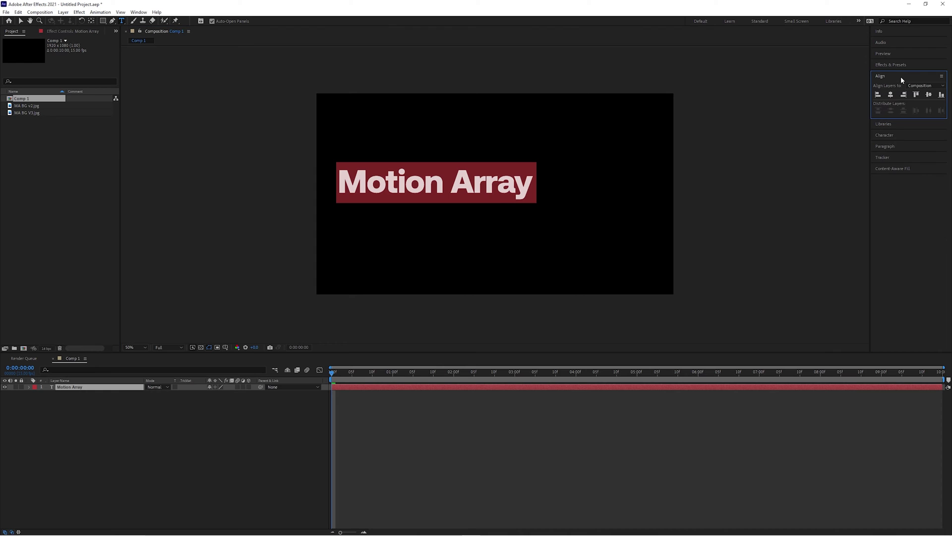
{"action": "left_click", "coordinate": [891, 95]}
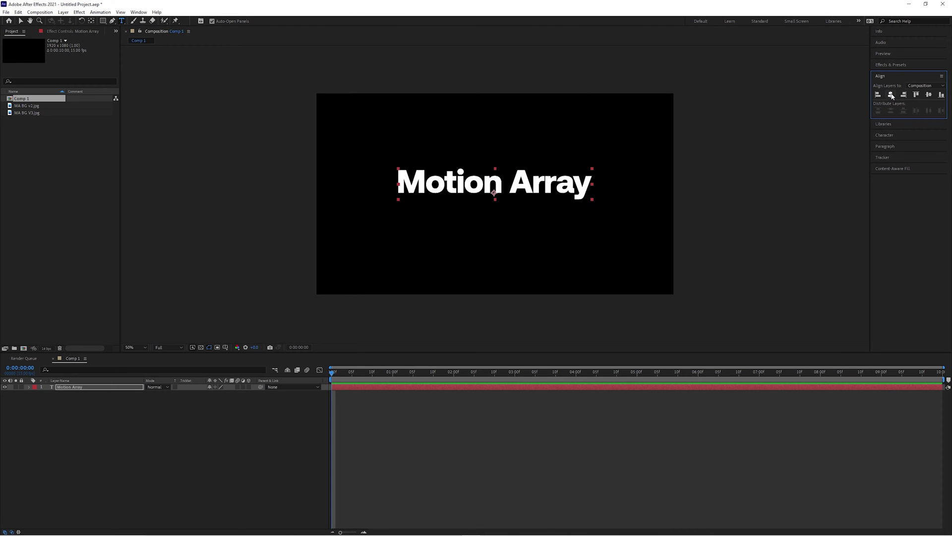
{"action": "left_click", "coordinate": [929, 95]}
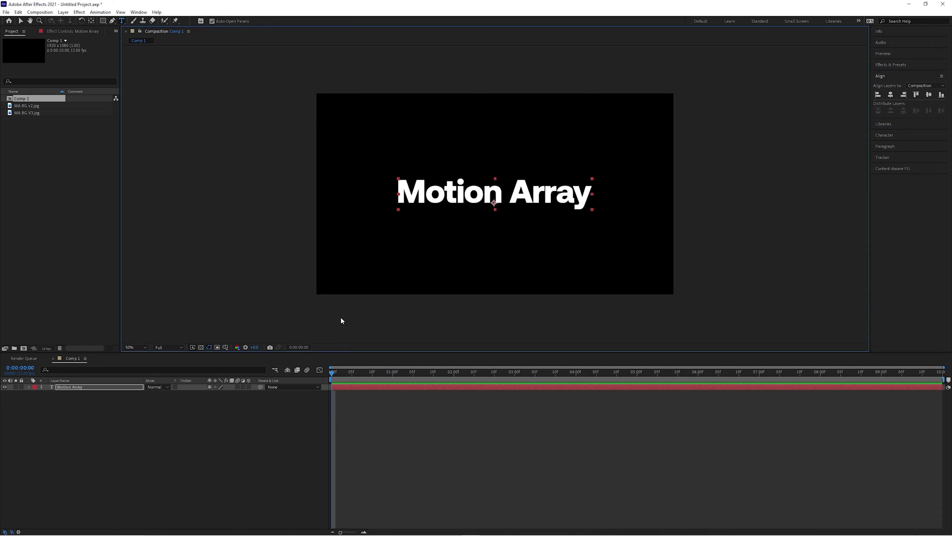
{"action": "key", "text": "v"}
- Add a Scale animator to the Motion Array text layer
{"action": "left_click", "coordinate": [29, 388]}
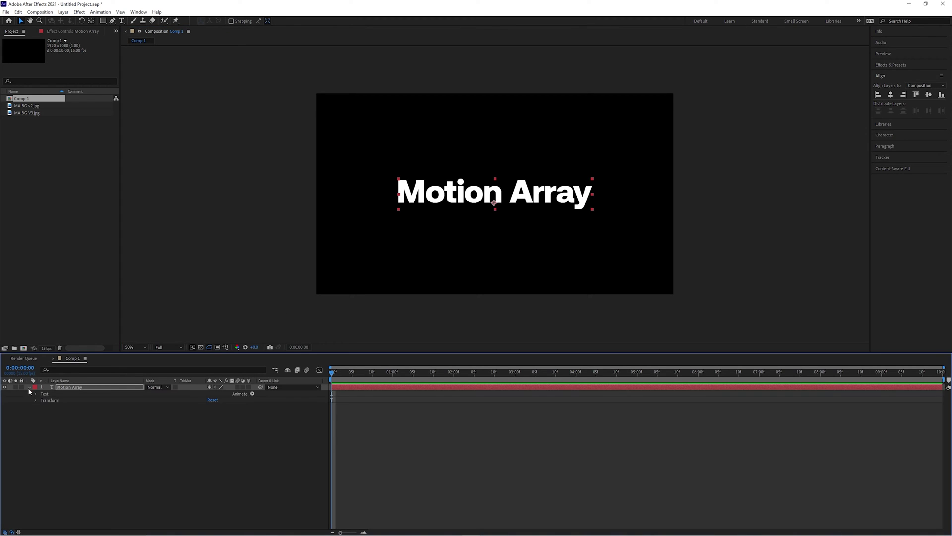
{"action": "left_click", "coordinate": [253, 393]}
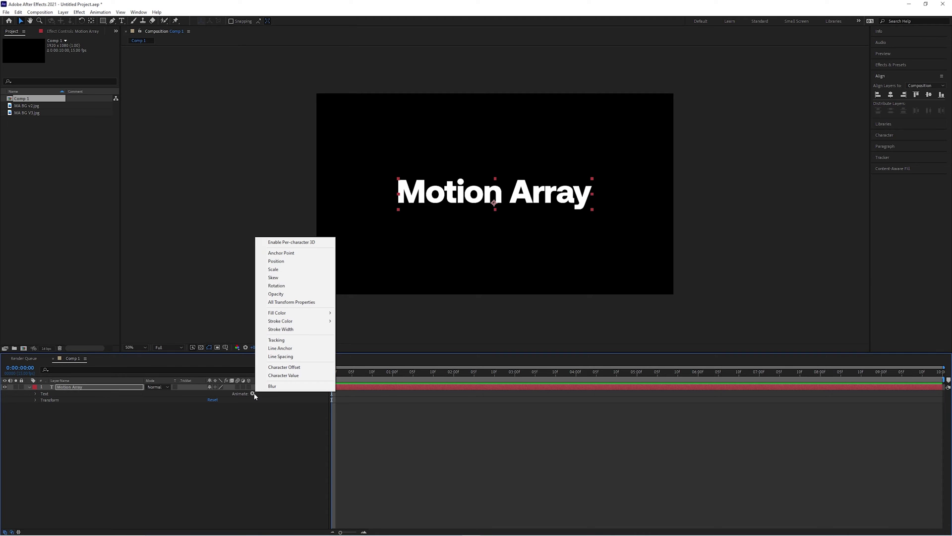
{"action": "left_click", "coordinate": [293, 269]}
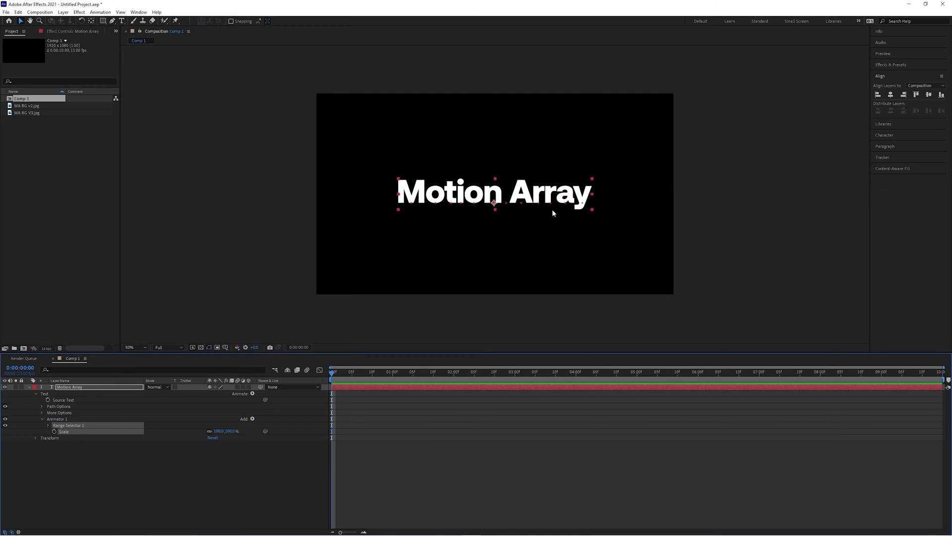
- Keyframe Range Selector Start from 0% at frame 0 to 100% at frame 11
{"action": "left_click", "coordinate": [48, 425]}
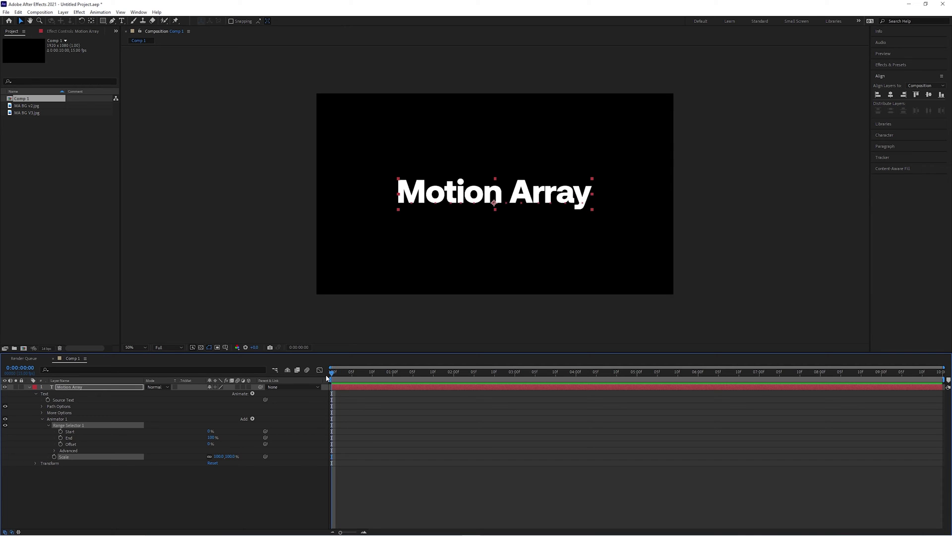
{"action": "left_click", "coordinate": [61, 431]}
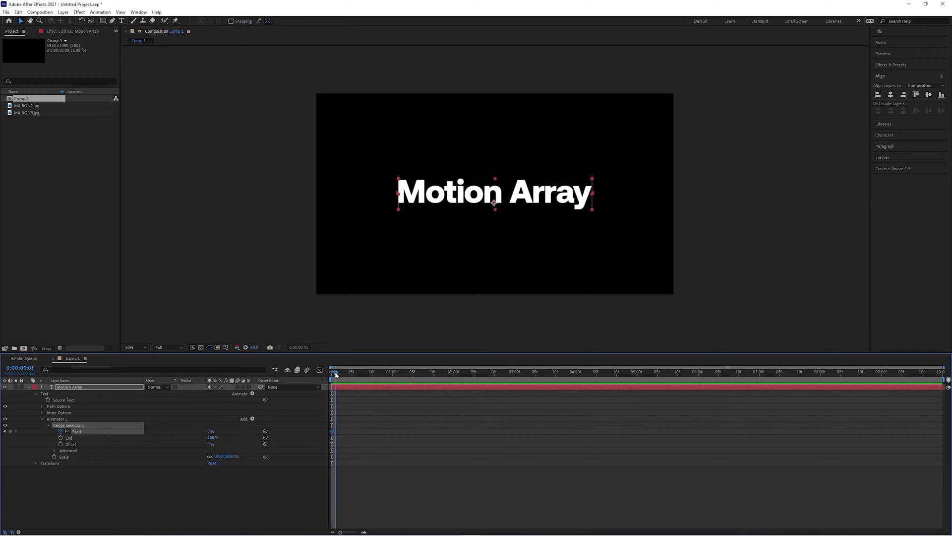
{"action": "key", "text": "space"}
{"action": "key", "text": "space"}
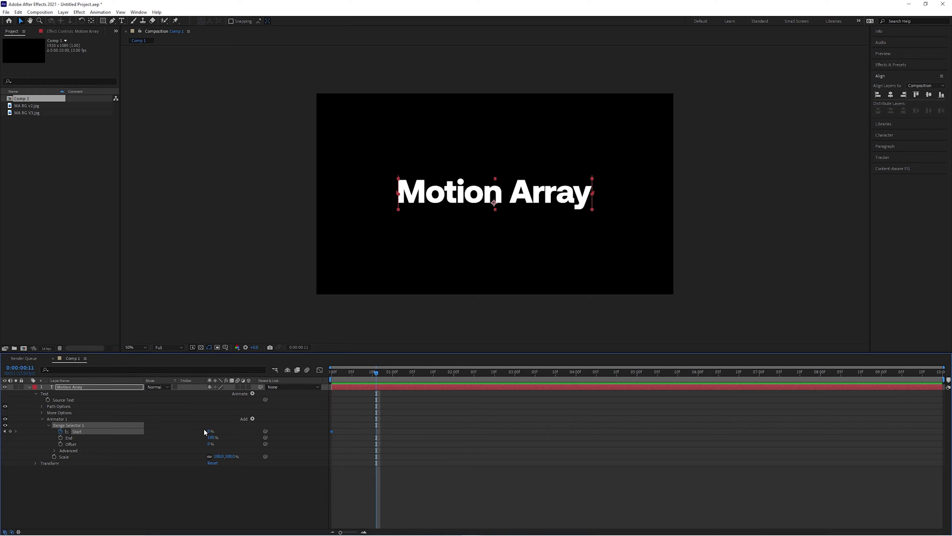
{"action": "left_click_drag", "start_coordinate": [209, 431], "coordinate": [244, 429]}
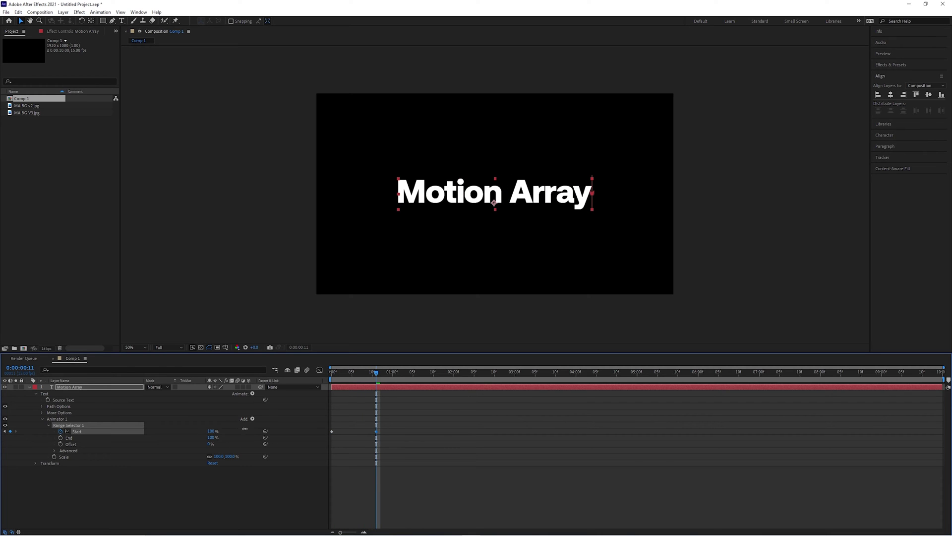
{"action": "key", "text": "Home"}
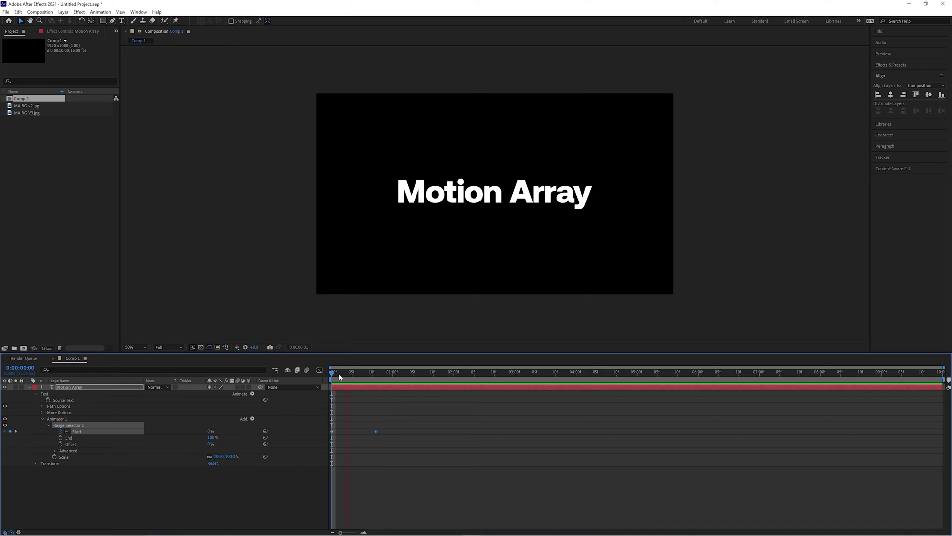
- Set the animator's Scale to 0% and check the animation later in time
{"action": "key", "text": "space"}
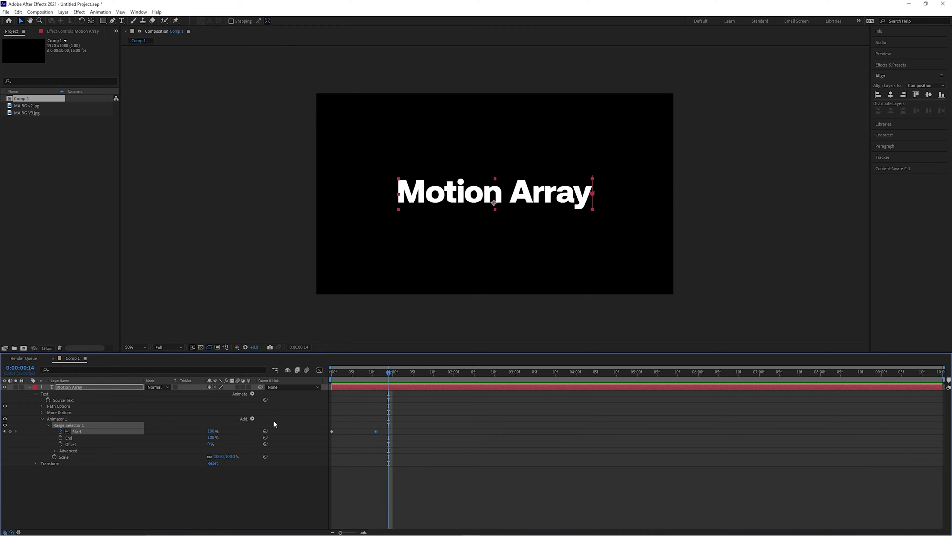
{"action": "left_click", "coordinate": [223, 456]}
{"action": "type", "text": "0"}
{"action": "key", "text": "Return"}
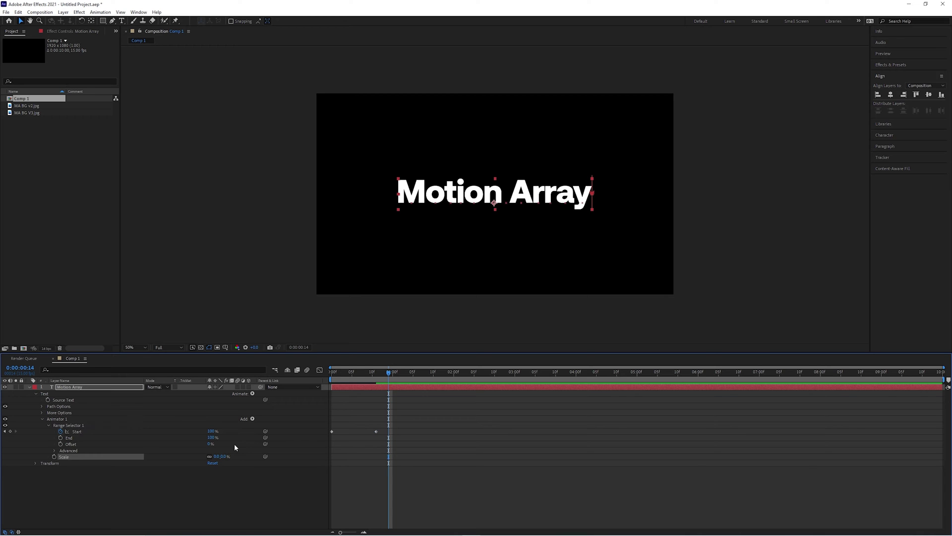
{"action": "left_click", "coordinate": [404, 376]}
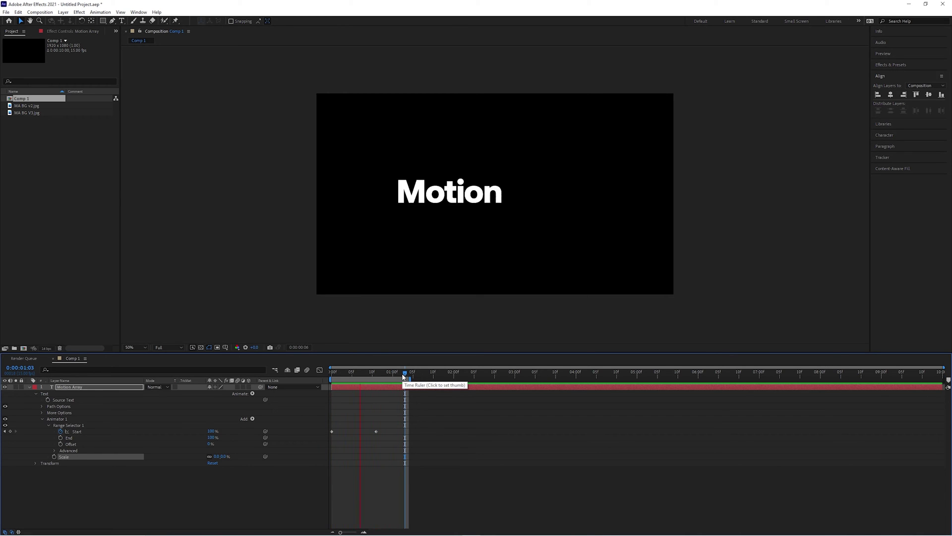
- Apply Easy Ease to both Range Selector Start keyframes
{"action": "key", "text": "space"}
{"action": "left_click_drag", "start_coordinate": [452, 417], "coordinate": [315, 448]}
{"action": "right_click", "coordinate": [375, 433]}
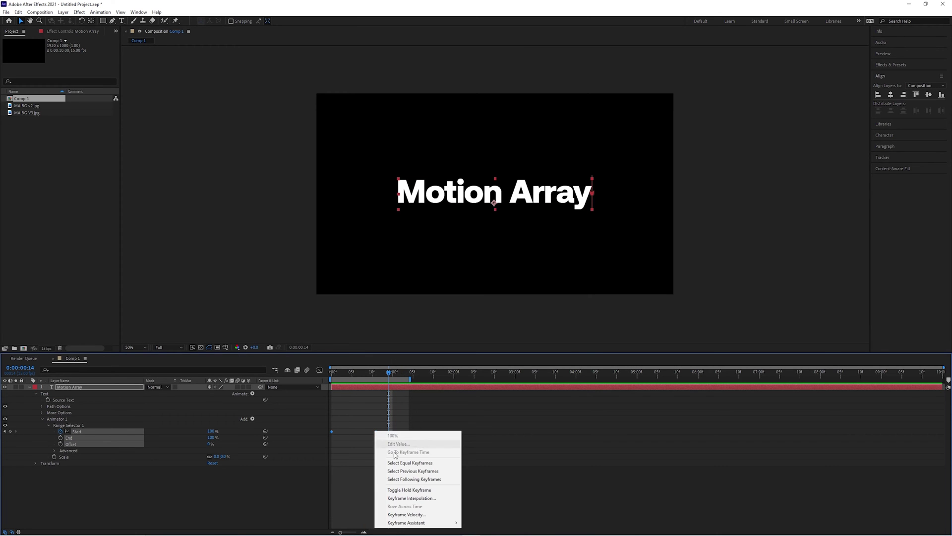
{"action": "mouse_move", "coordinate": [430, 524]}
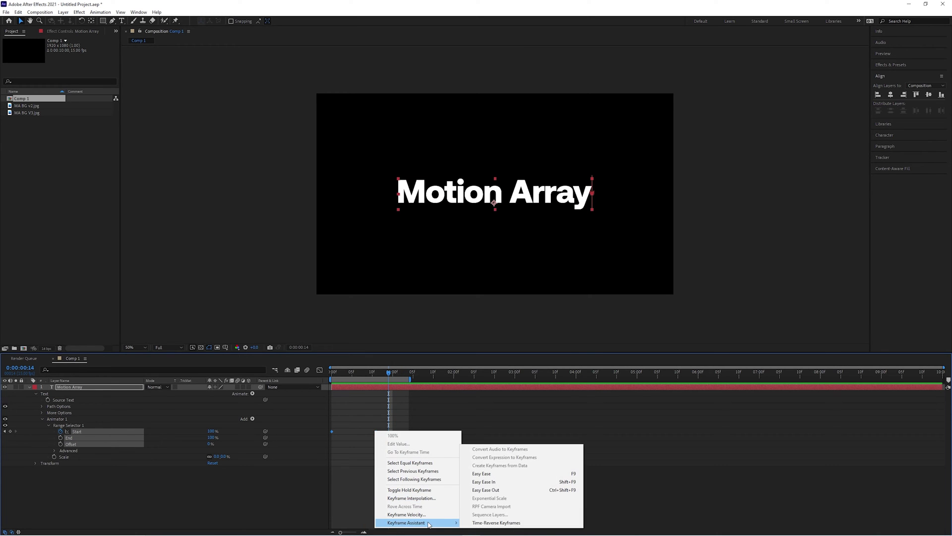
{"action": "left_click", "coordinate": [503, 476]}
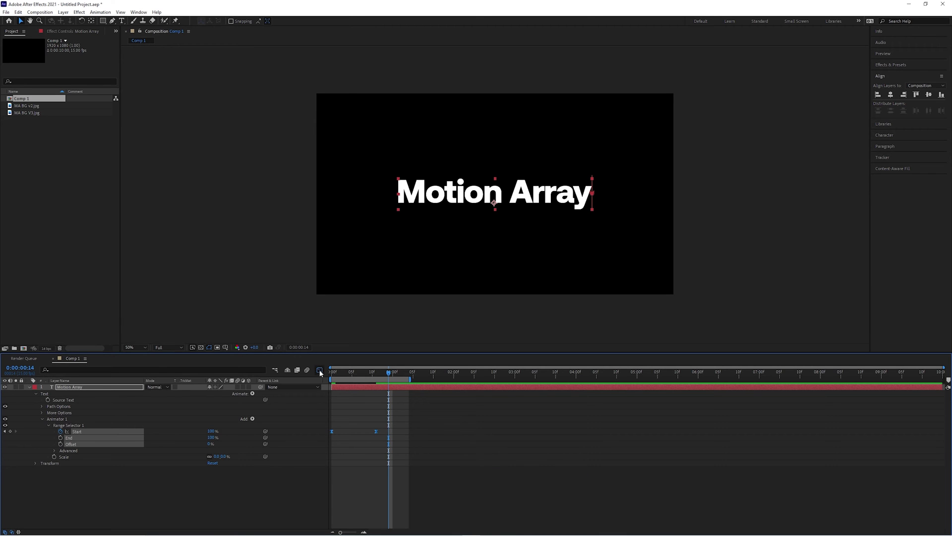
- Increase the ease influence in the speed graph, preview, and turn on the transparency grid
{"action": "left_click", "coordinate": [319, 370]}
{"action": "left_click_drag", "start_coordinate": [332, 508], "coordinate": [365, 508]}
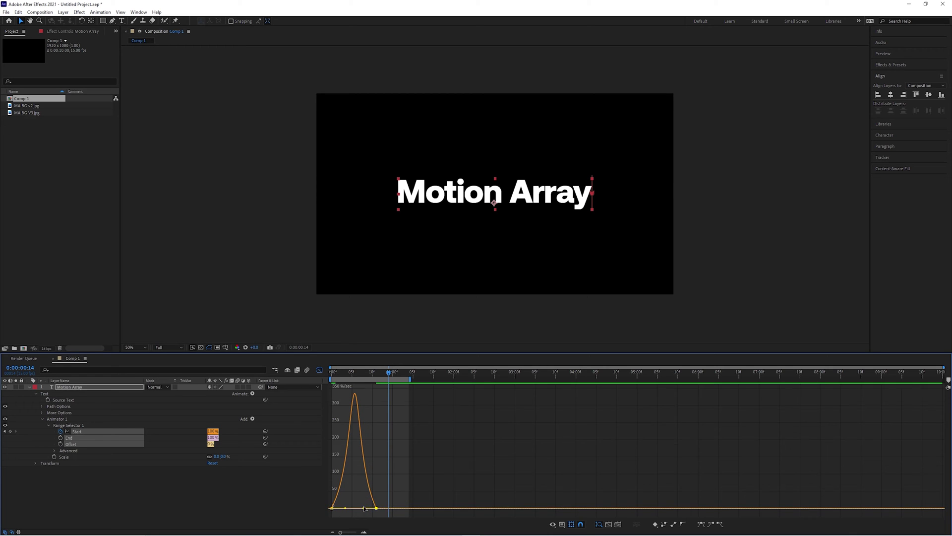
{"action": "left_click", "coordinate": [319, 370]}
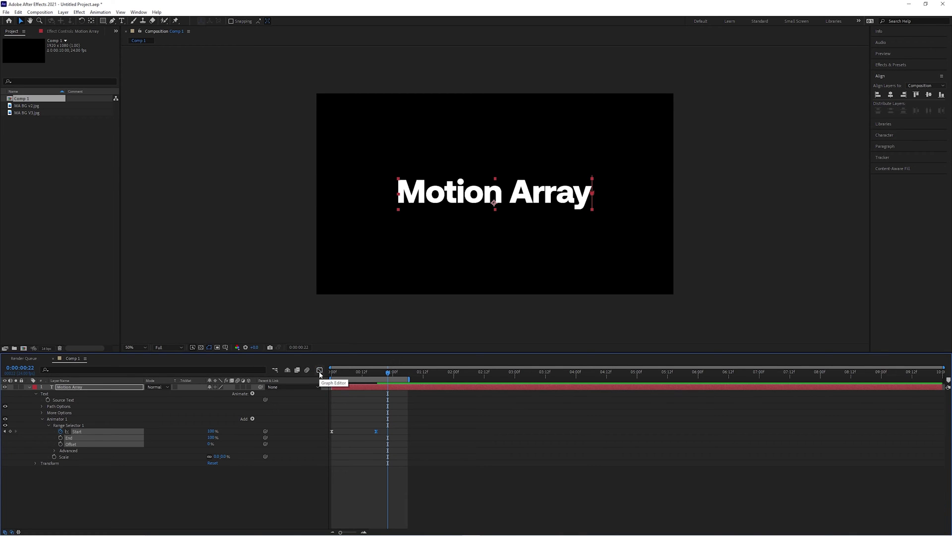
{"action": "key", "text": "space"}
{"action": "key", "text": "space"}
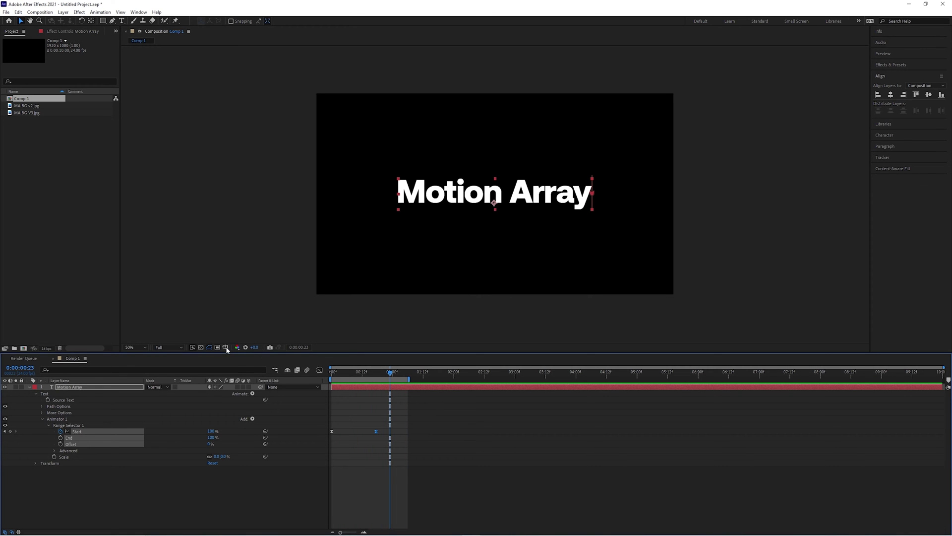
{"action": "left_click", "coordinate": [200, 347]}
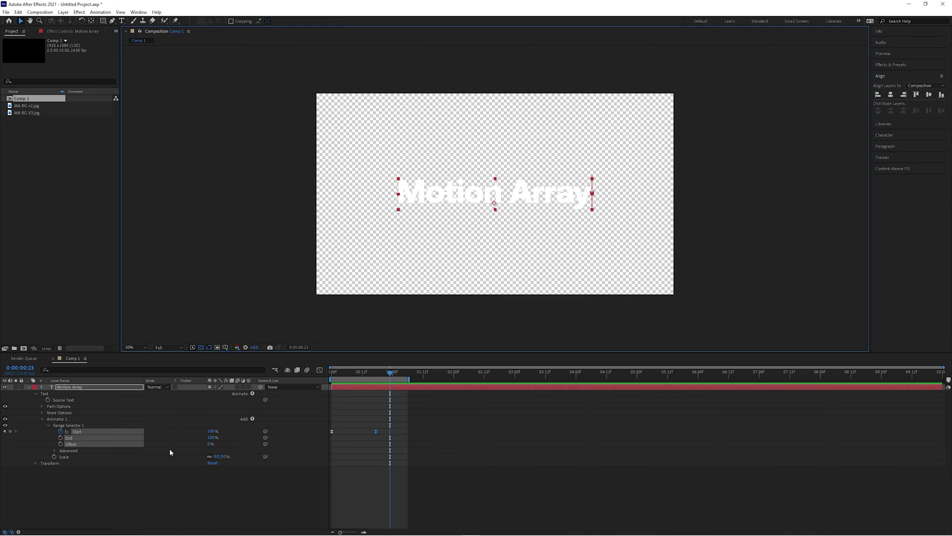
{"action": "left_click", "coordinate": [177, 488]}
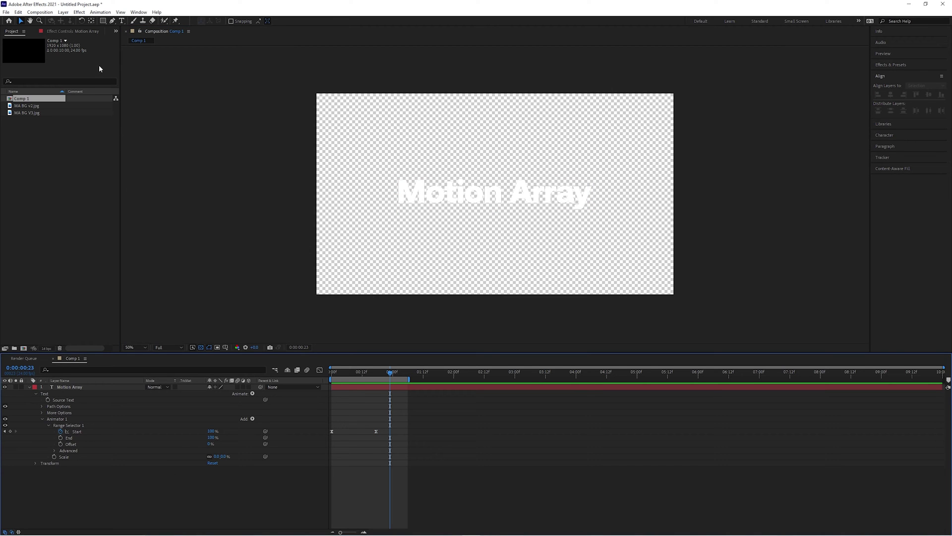
- Draw a rectangle around the Motion Array text and move its layer below the text layer
{"action": "left_click", "coordinate": [102, 22]}
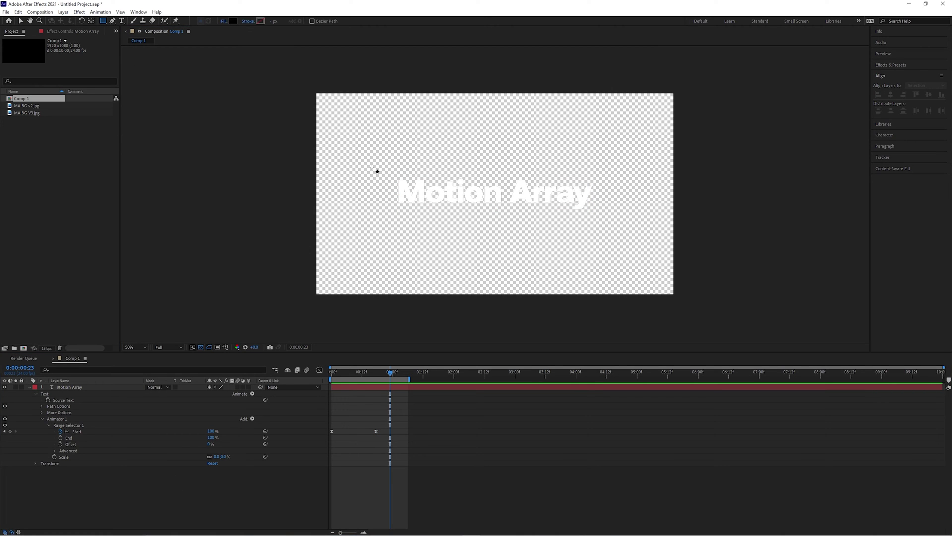
{"action": "left_click_drag", "start_coordinate": [387, 169], "coordinate": [612, 224]}
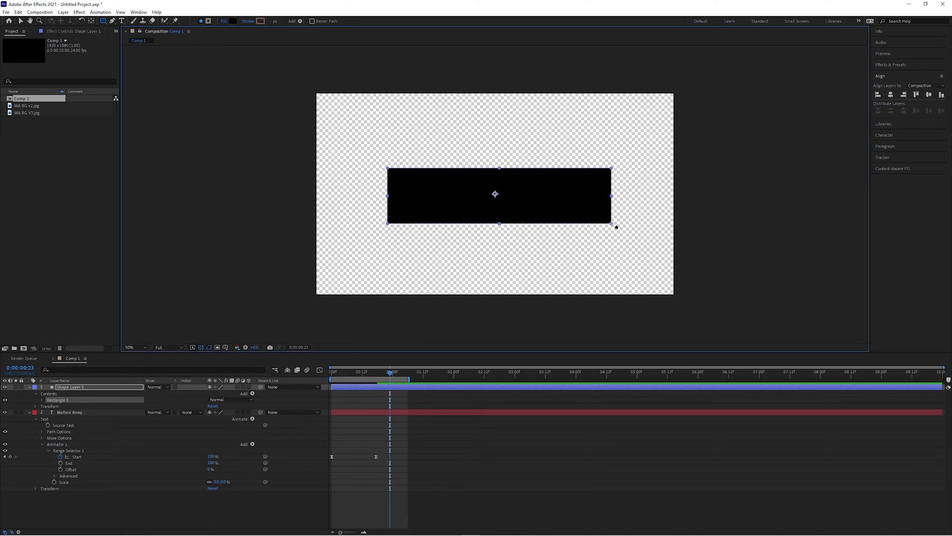
{"action": "left_click_drag", "start_coordinate": [74, 387], "coordinate": [83, 485]}
{"action": "left_click", "coordinate": [82, 481]}
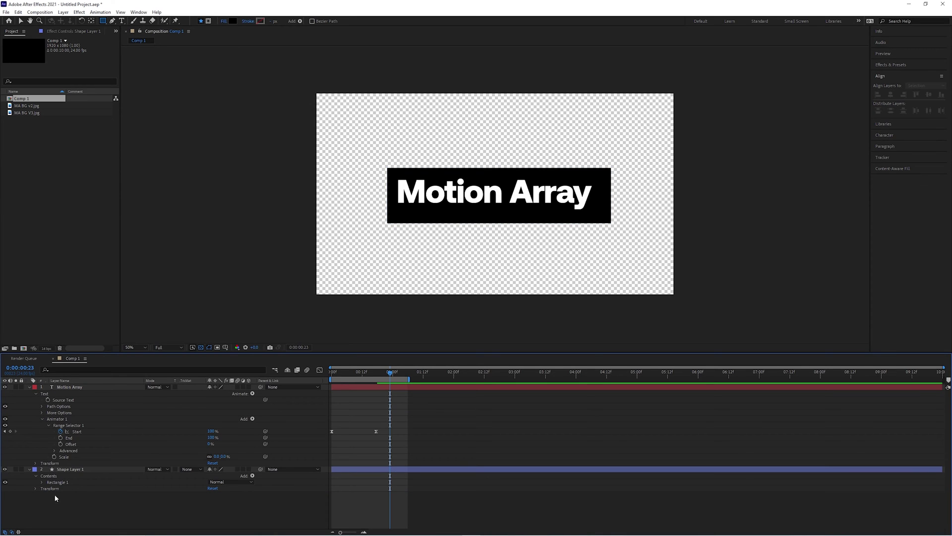
{"action": "left_click", "coordinate": [30, 386]}
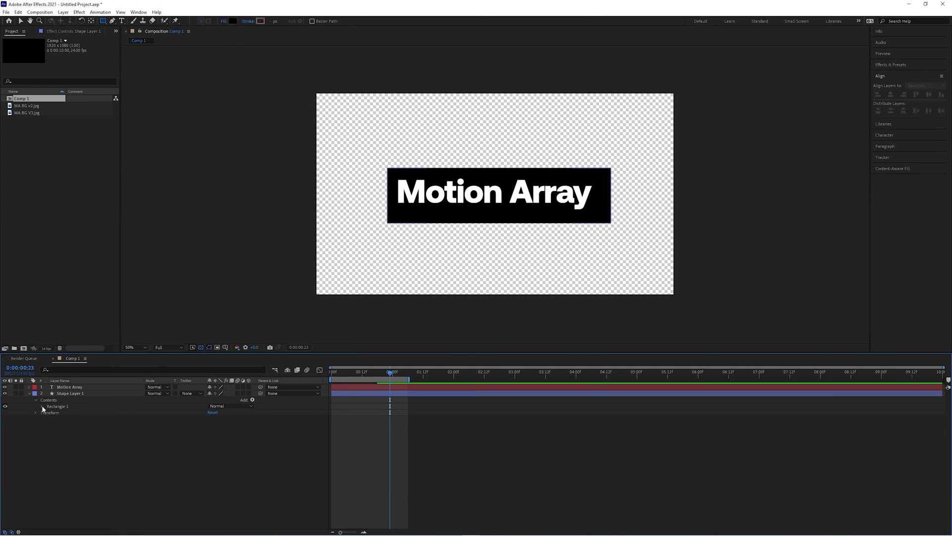
{"action": "left_click", "coordinate": [41, 406]}
- Add an expression to the rectangle's Size and paste in the sizing script
{"action": "left_click", "coordinate": [46, 413]}
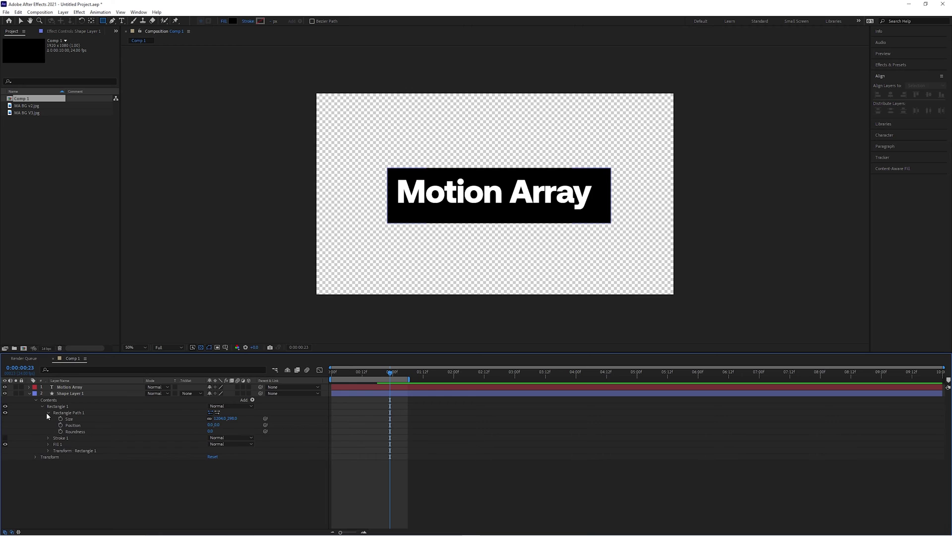
{"action": "left_click", "coordinate": [61, 418], "text": "alt"}
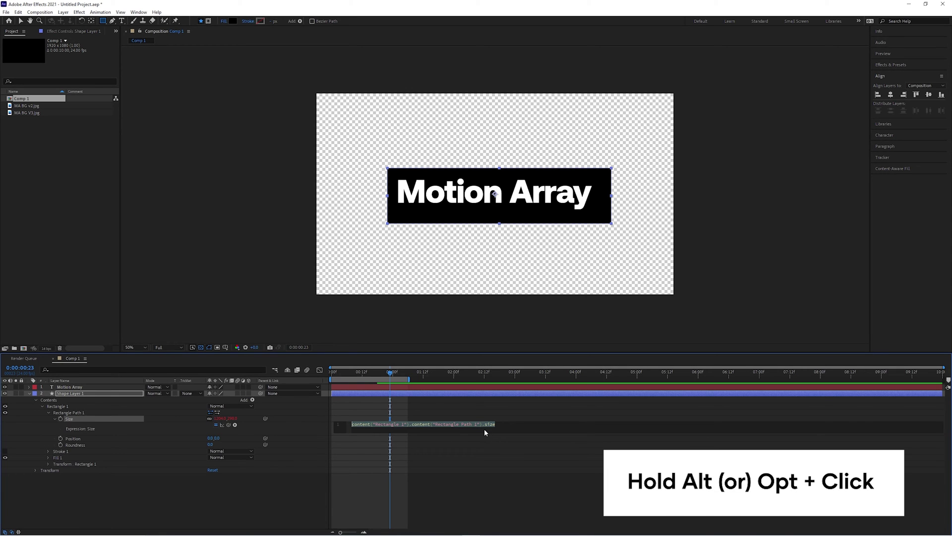
{"action": "key", "text": "BackSpace"}
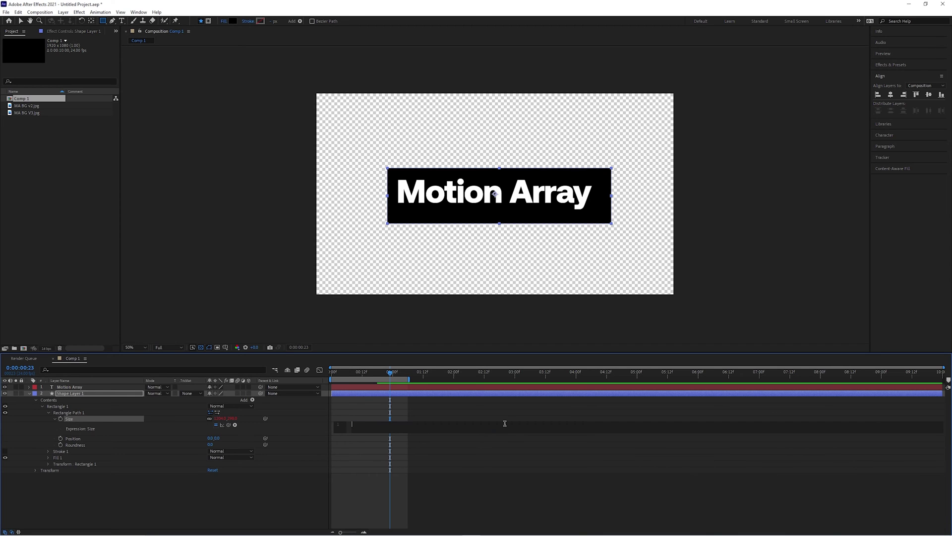
{"action": "key", "text": "ctrl+v"}
{"action": "left_click_drag", "start_coordinate": [404, 434], "coordinate": [404, 480]}
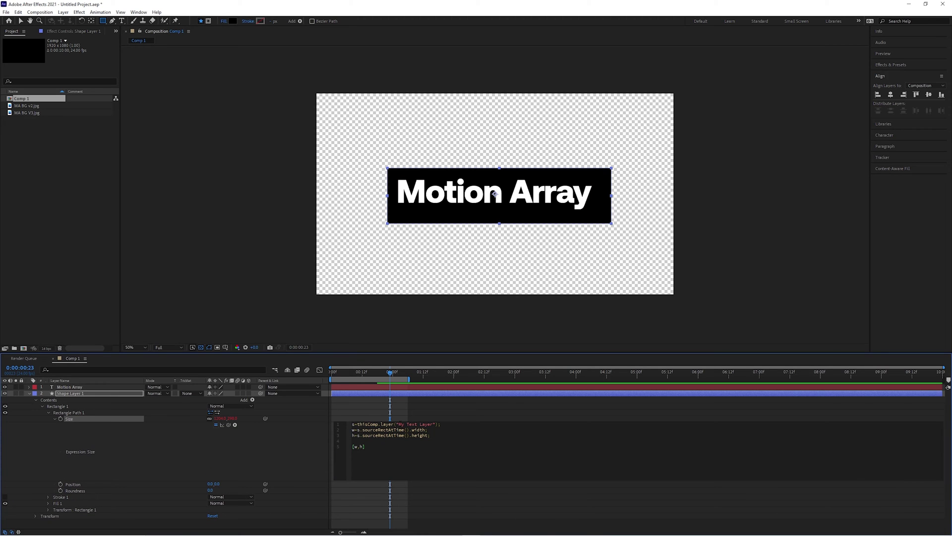
- Replace the script's placeholder layer name with 'Motion Array' and preview the result
{"action": "left_click_drag", "start_coordinate": [398, 424], "coordinate": [433, 424]}
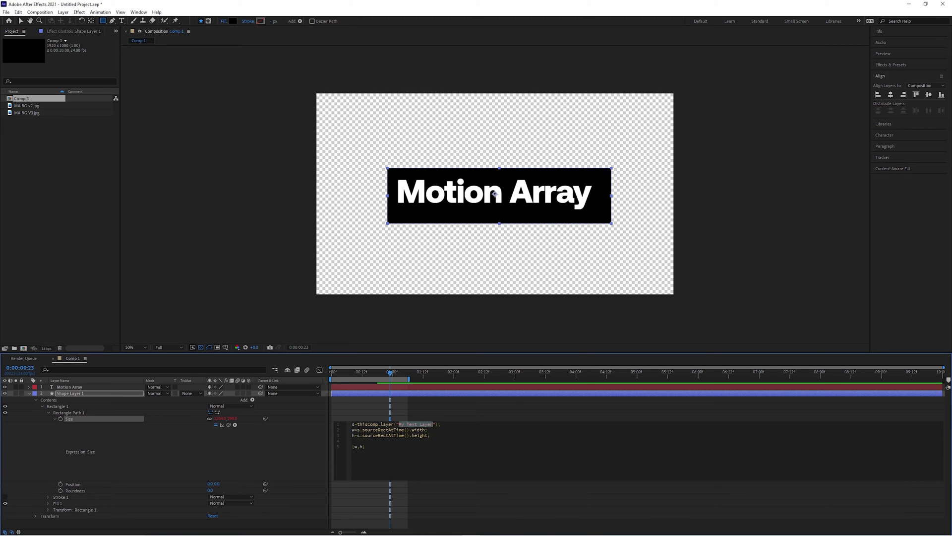
{"action": "right_click", "coordinate": [73, 387]}
{"action": "left_click", "coordinate": [99, 381]}
{"action": "key", "text": "ctrl+c"}
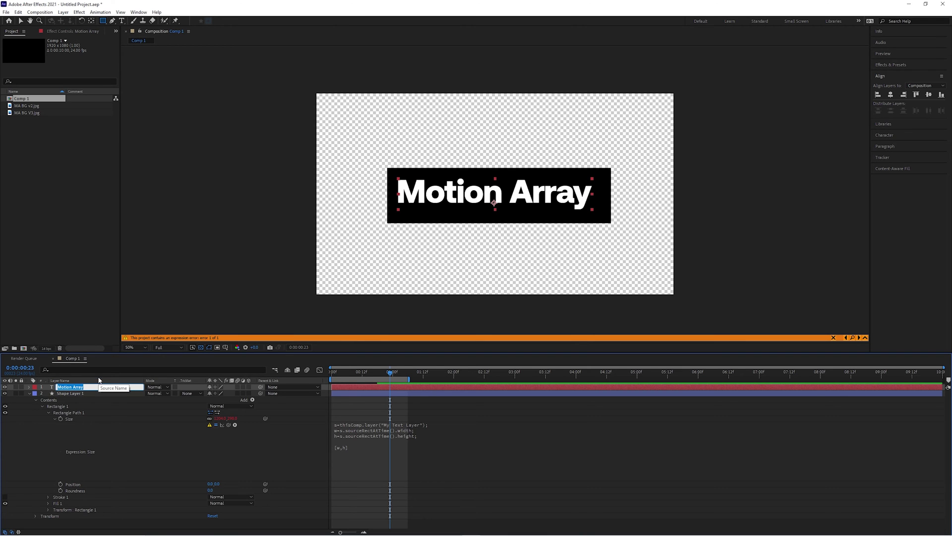
{"action": "left_click", "coordinate": [395, 431]}
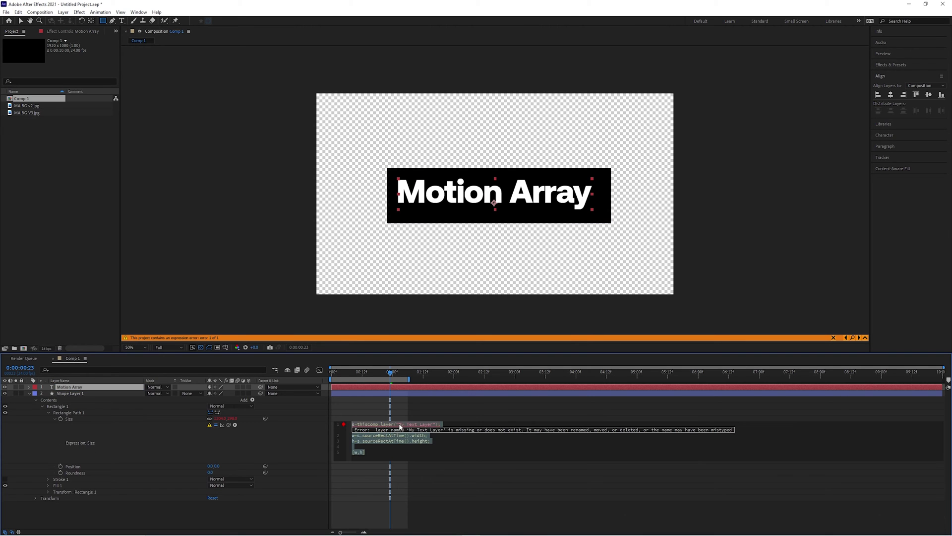
{"action": "left_click_drag", "start_coordinate": [399, 424], "coordinate": [433, 424]}
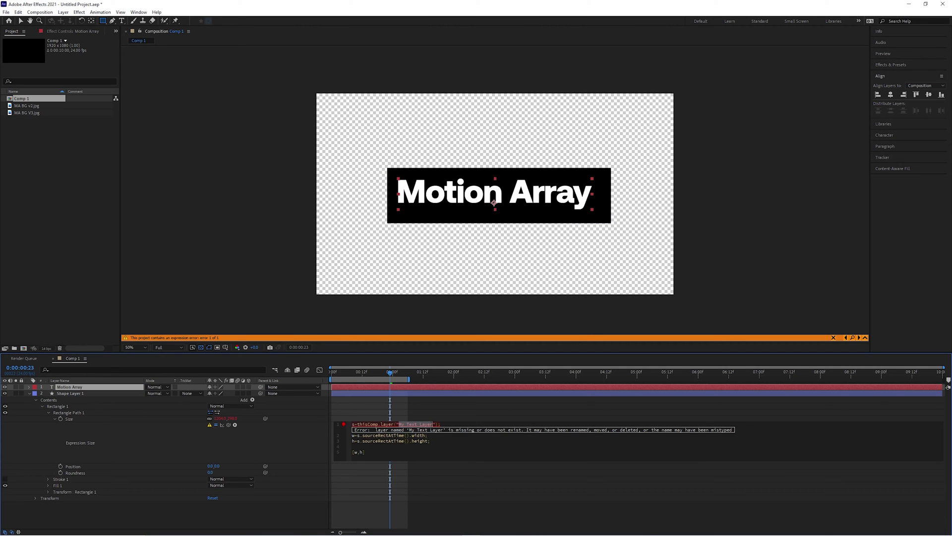
{"action": "key", "text": "ctrl+v"}
{"action": "left_click", "coordinate": [474, 418]}
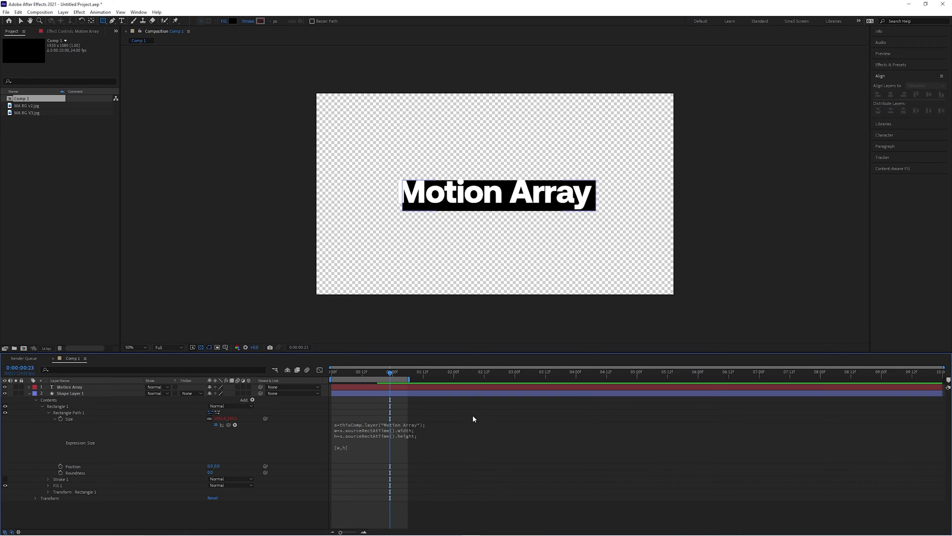
{"action": "key", "text": "space"}
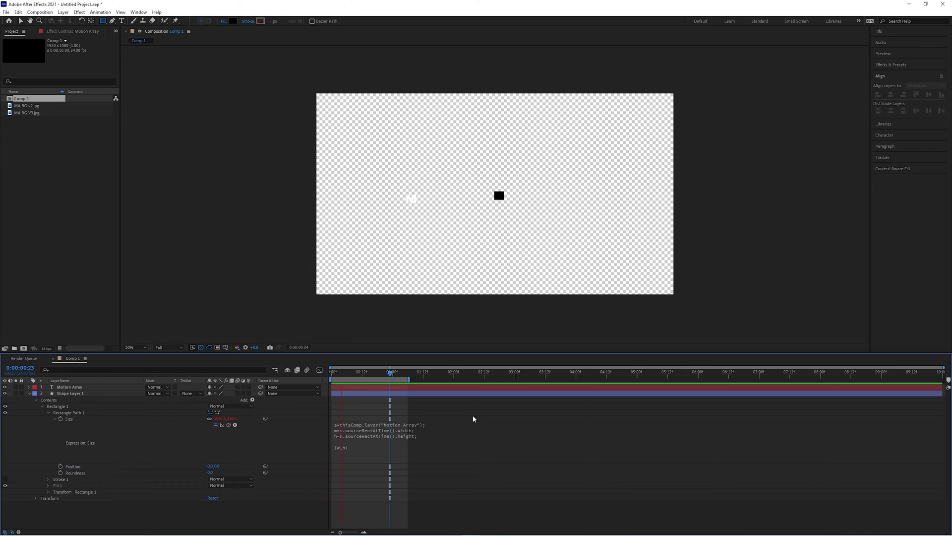
{"action": "key", "text": "space"}
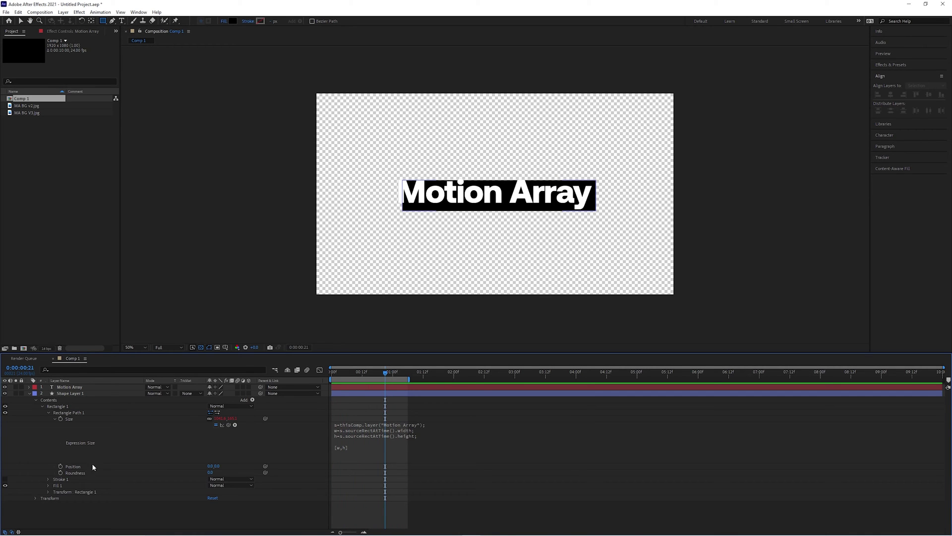
- Add the pasted Position expression to the rectangle, referencing the 'Motion Array' layer
{"action": "left_click", "coordinate": [61, 467], "text": "alt"}
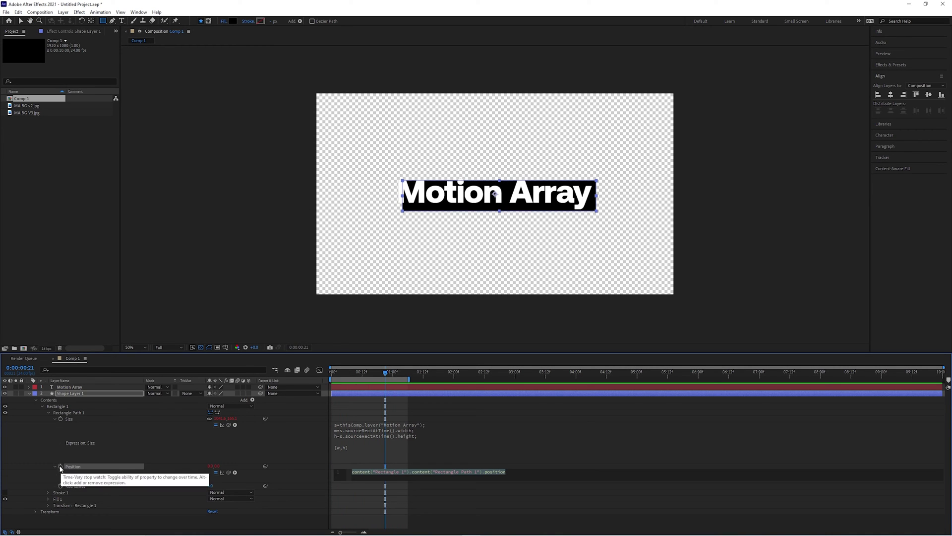
{"action": "key", "text": "ctrl+v"}
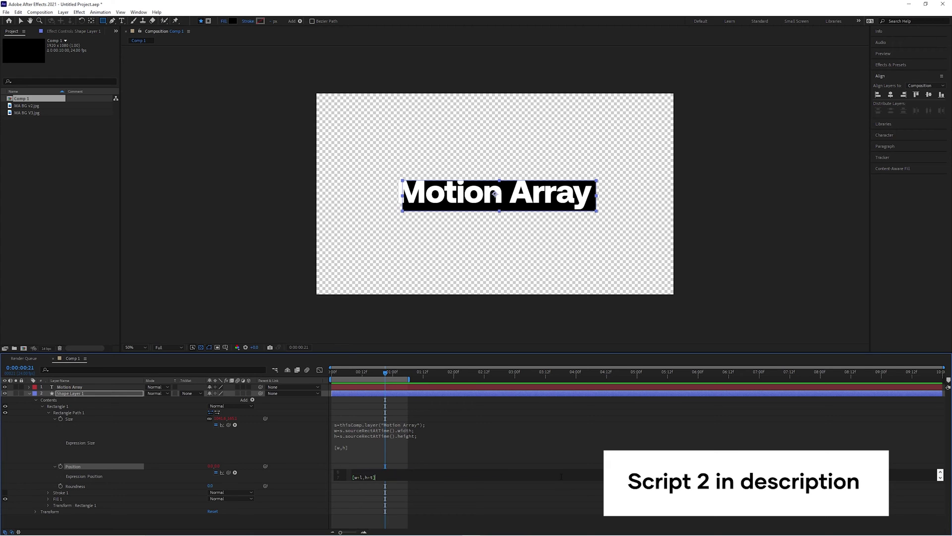
{"action": "left_click", "coordinate": [537, 516]}
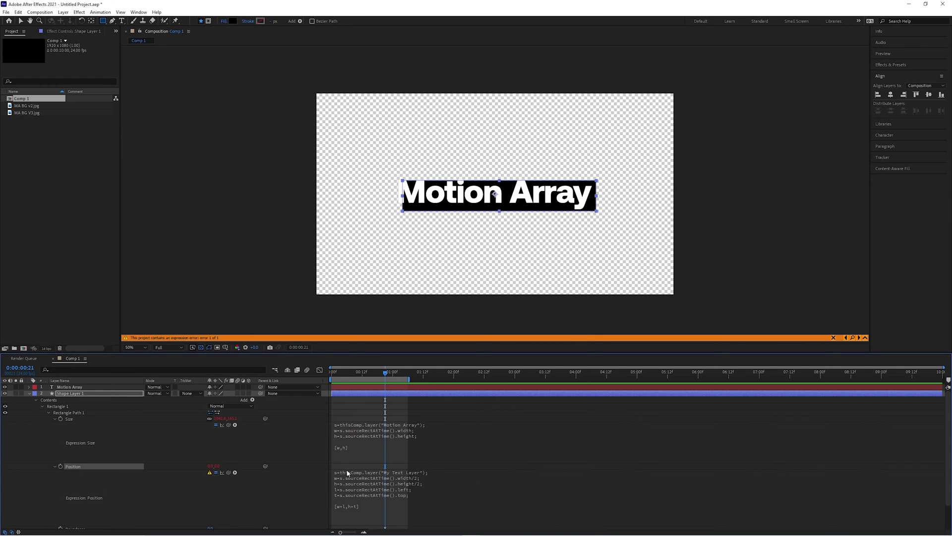
{"action": "left_click", "coordinate": [396, 476]}
{"action": "left_click", "coordinate": [403, 472]}
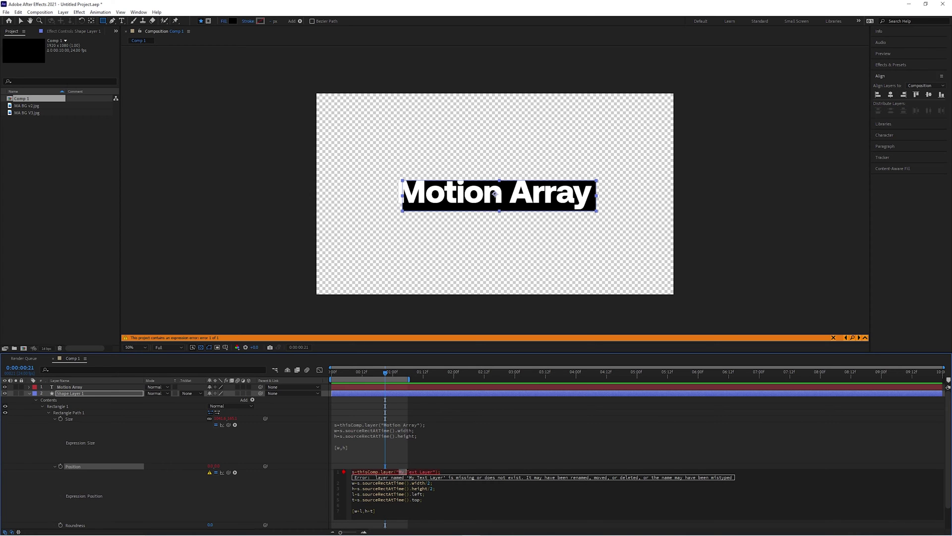
{"action": "left_click_drag", "start_coordinate": [406, 472], "coordinate": [433, 471]}
{"action": "type", "text": "Motion Array"}
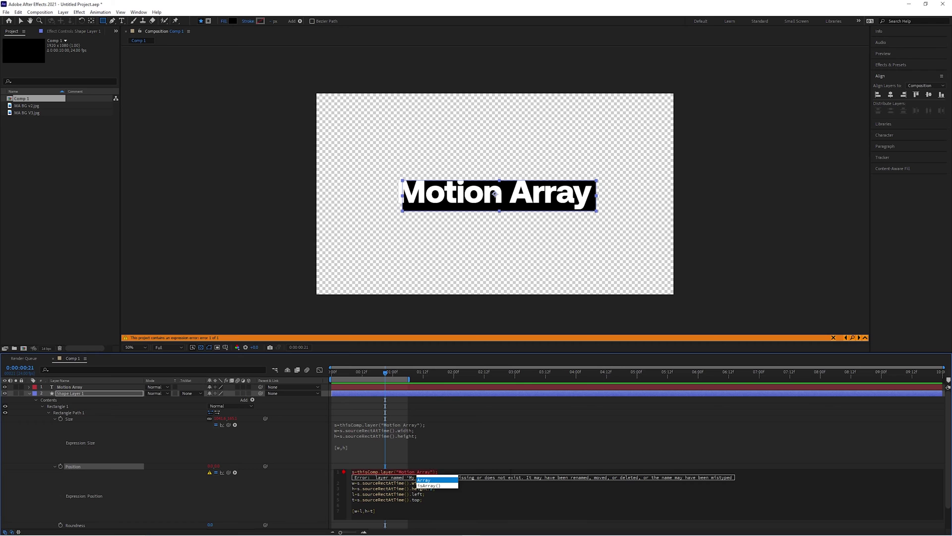
{"action": "left_click", "coordinate": [510, 469]}
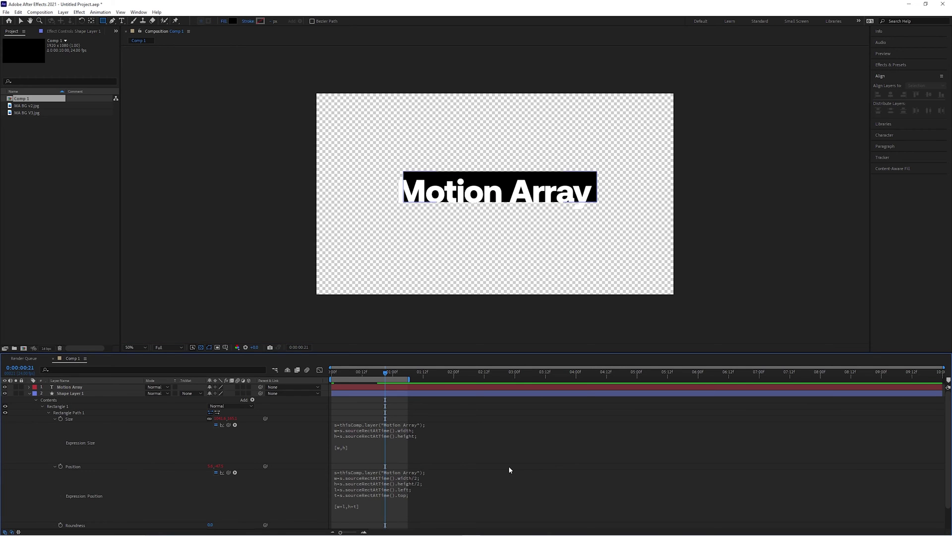
- Centre the black box horizontally and vertically in the composition and preview
{"action": "left_click", "coordinate": [409, 393]}
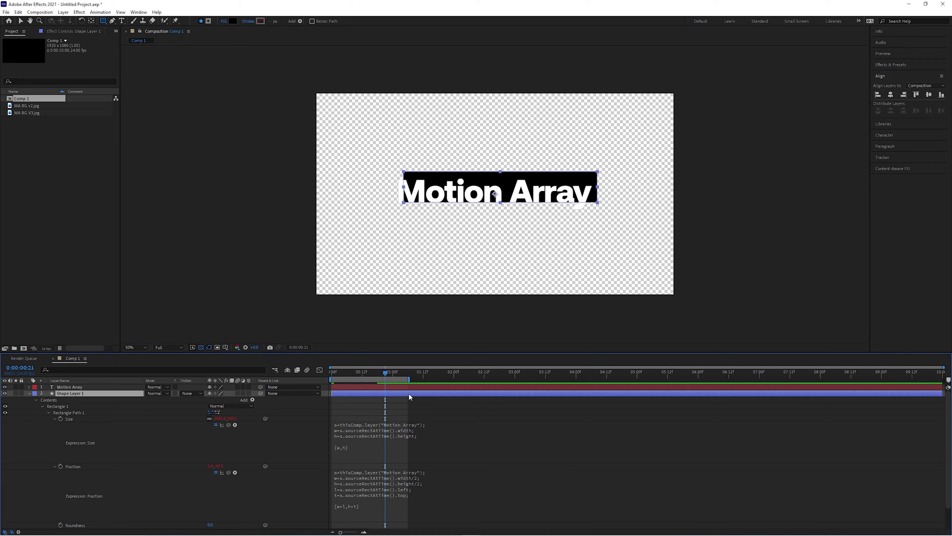
{"action": "left_click", "coordinate": [891, 95]}
{"action": "left_click", "coordinate": [929, 94]}
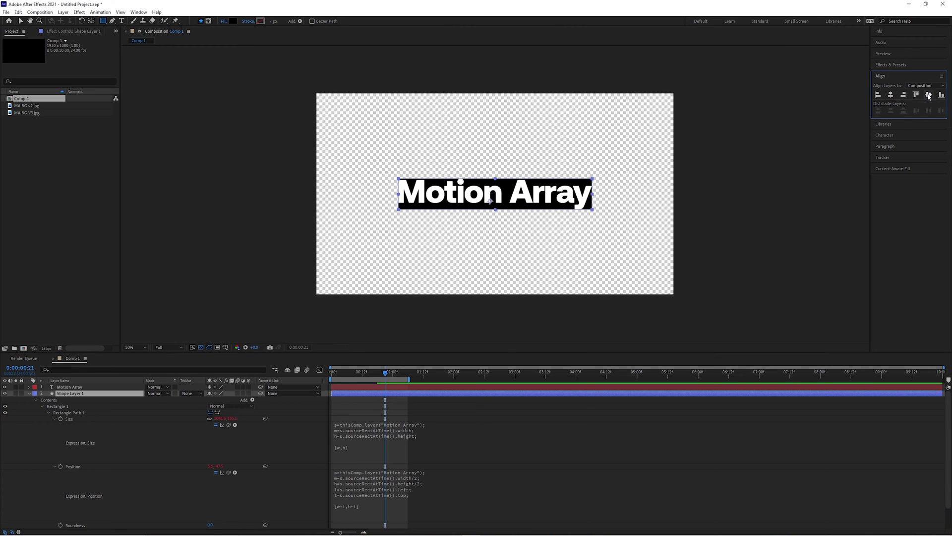
{"action": "left_click", "coordinate": [549, 402]}
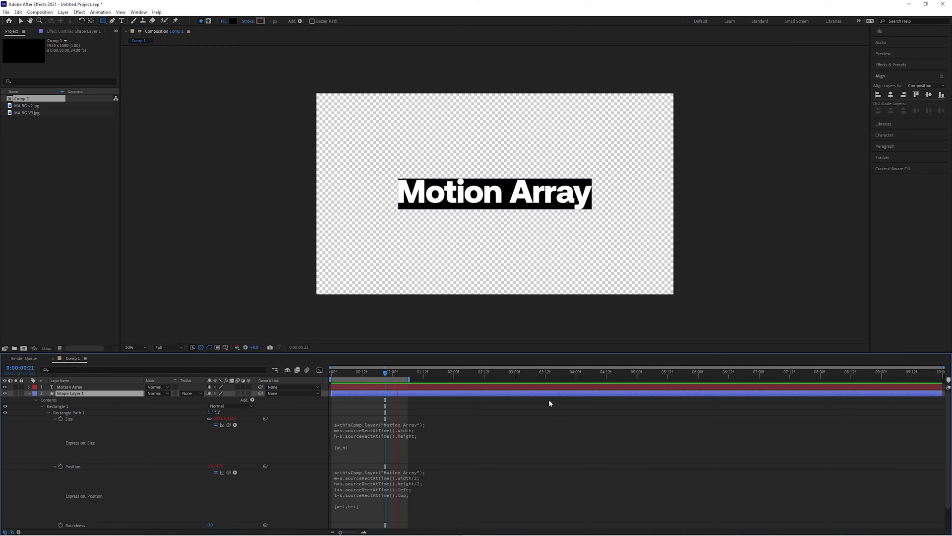
{"action": "key", "text": "space"}
{"action": "key", "text": "space"}
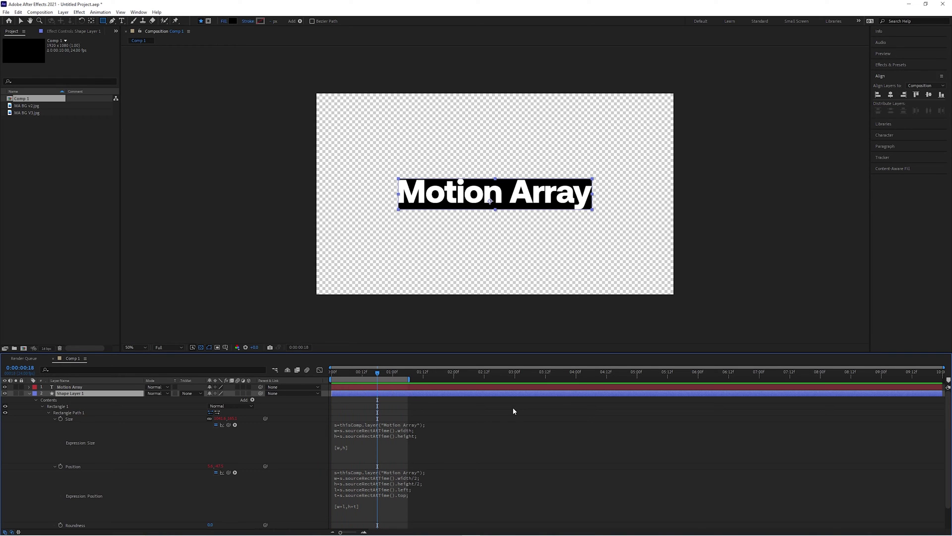
- Add Offset Paths to the shape layer with Amount about 40, then preview the padded box
{"action": "left_click", "coordinate": [252, 399]}
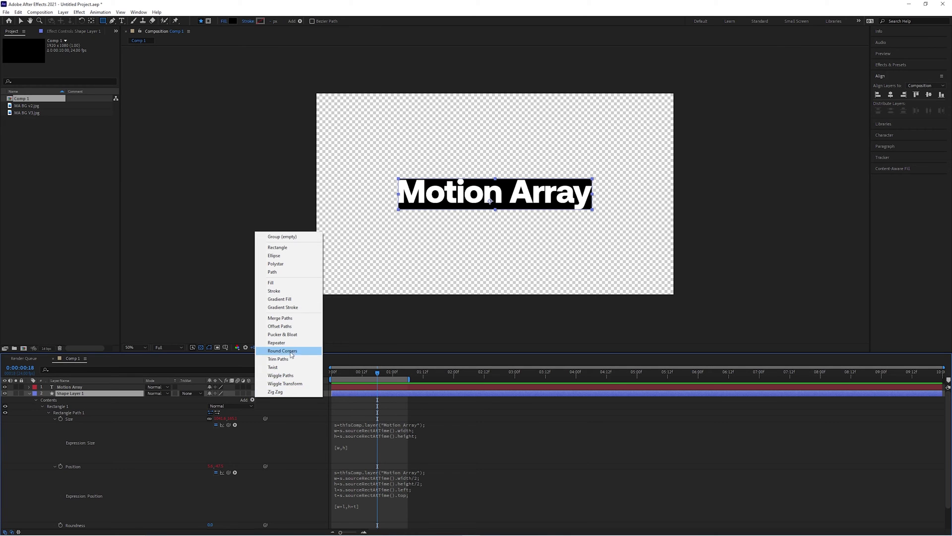
{"action": "left_click", "coordinate": [280, 326]}
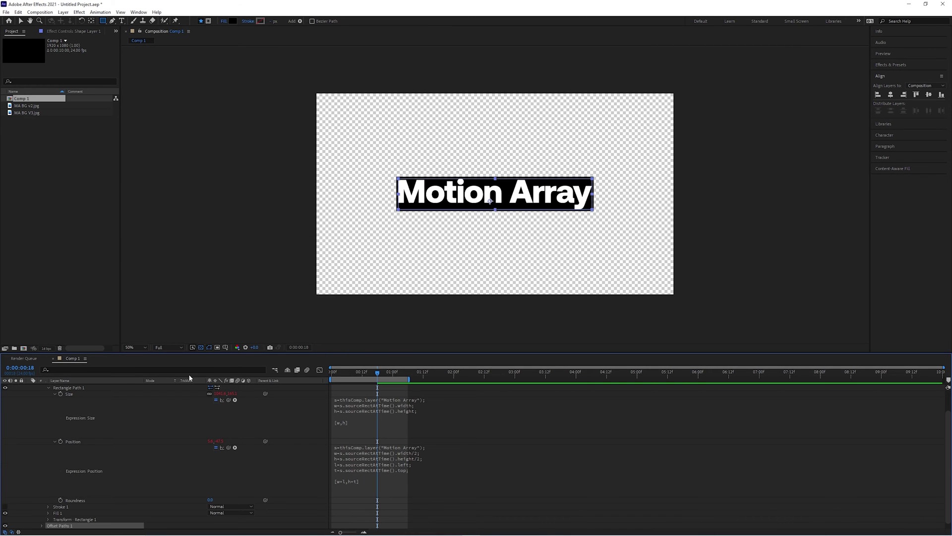
{"action": "left_click", "coordinate": [48, 388]}
{"action": "left_click", "coordinate": [43, 406]}
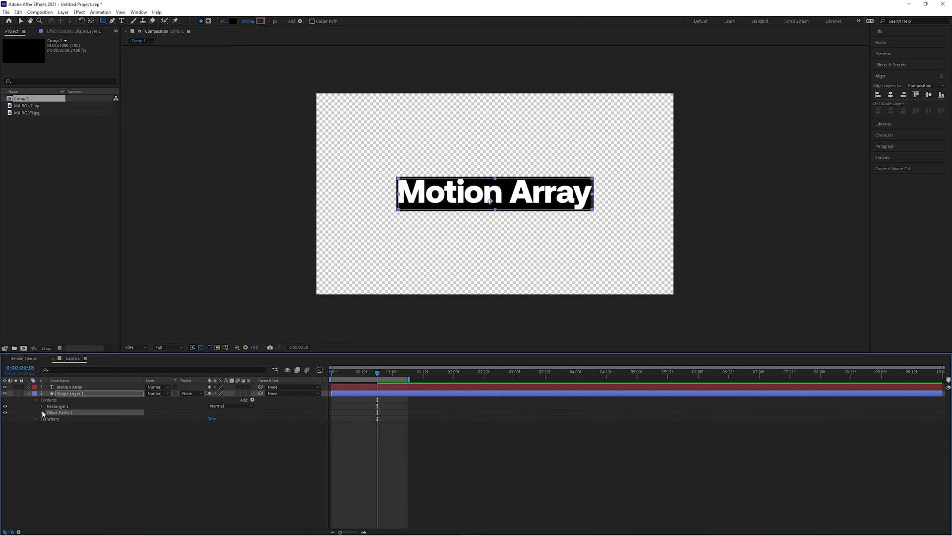
{"action": "left_click", "coordinate": [42, 412]}
{"action": "left_click_drag", "start_coordinate": [211, 418], "coordinate": [223, 417]}
{"action": "left_click", "coordinate": [421, 462]}
{"action": "key", "text": "space"}
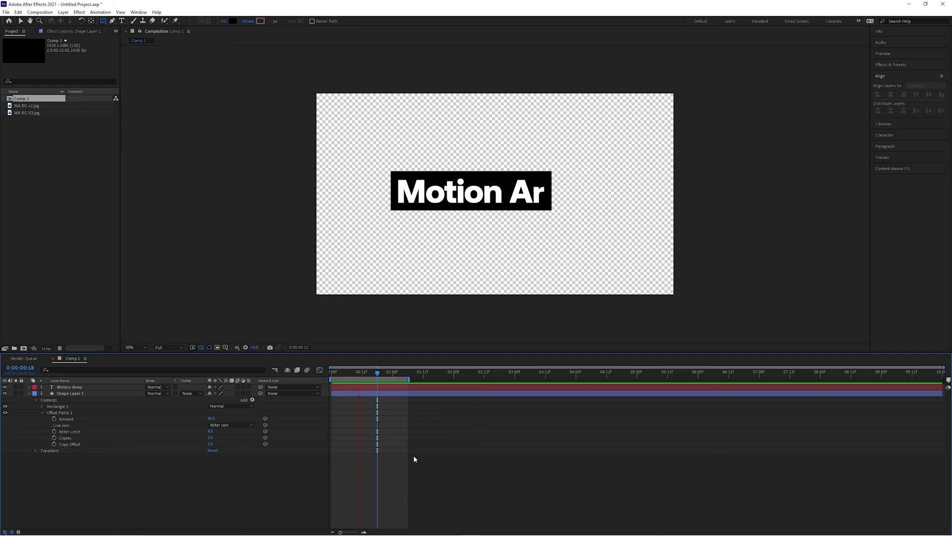
{"action": "key", "text": "space"}
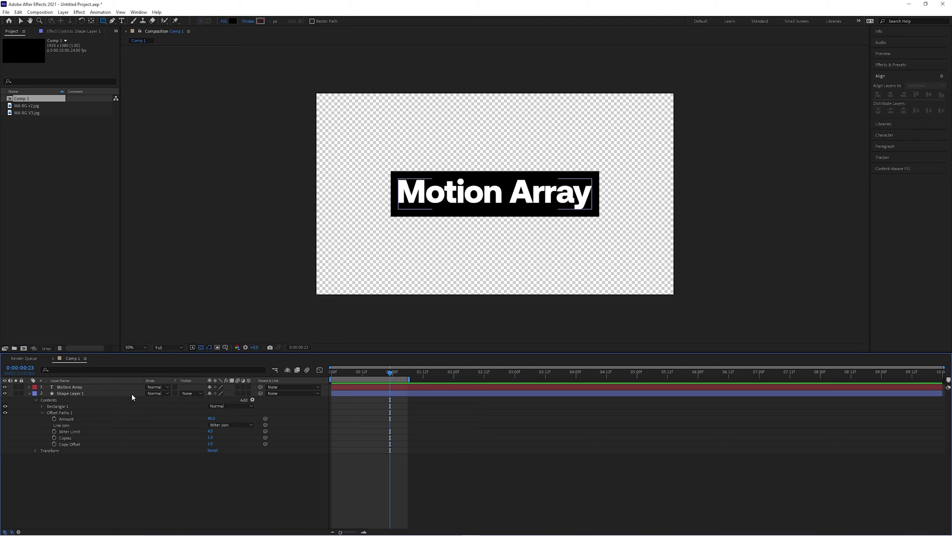
{"action": "left_click", "coordinate": [74, 387]}
- Precompose the text and shape layers into a new composition named 'Text Comp'
{"action": "left_click", "coordinate": [73, 392], "text": "shift"}
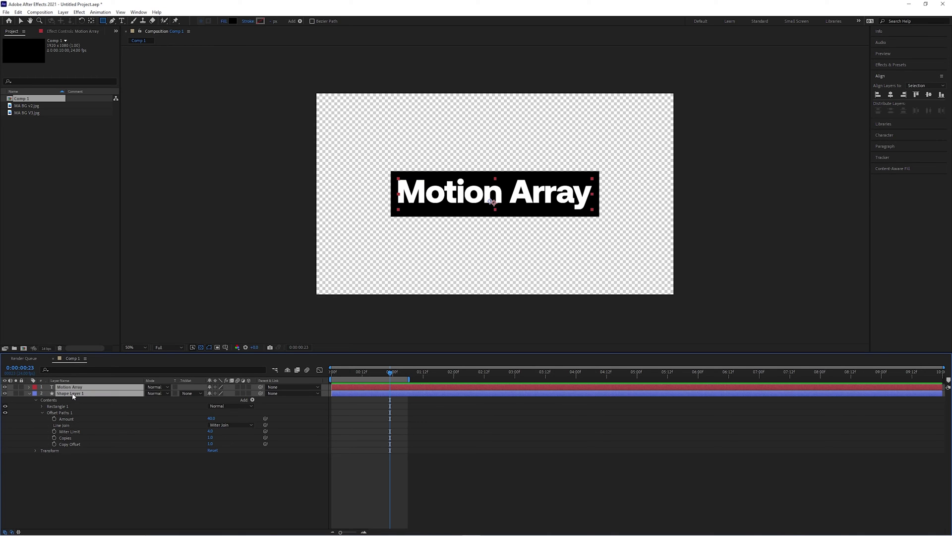
{"action": "right_click", "coordinate": [73, 396]}
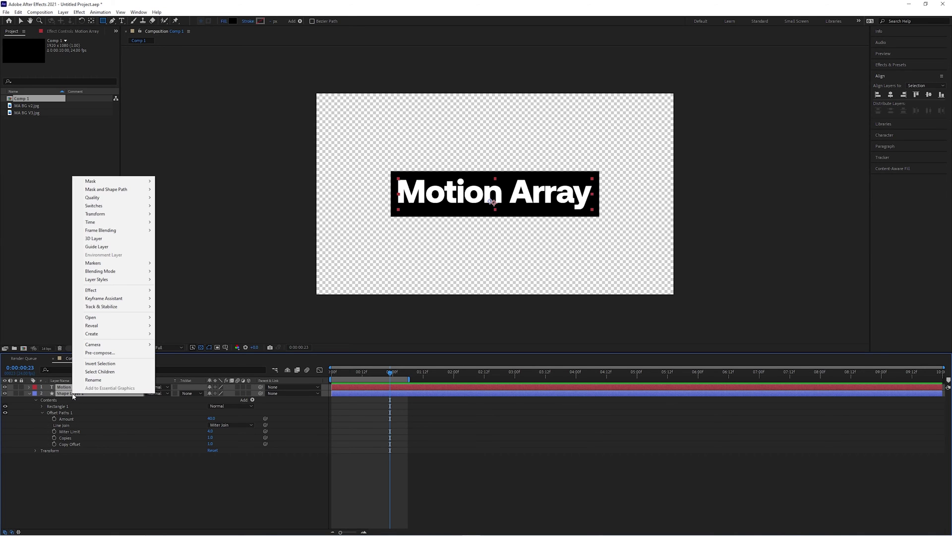
{"action": "left_click", "coordinate": [122, 353]}
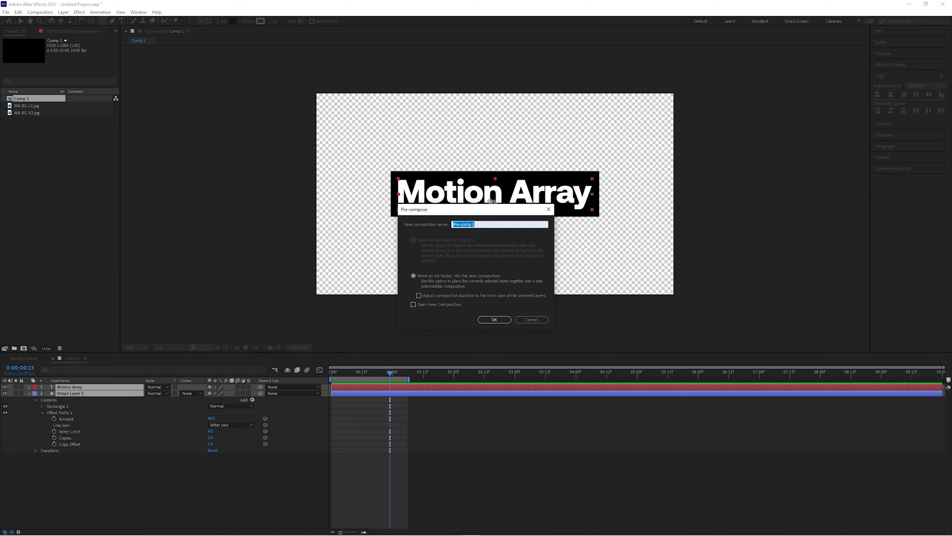
{"action": "type", "text": "Text Comp"}
{"action": "key", "text": "Return"}
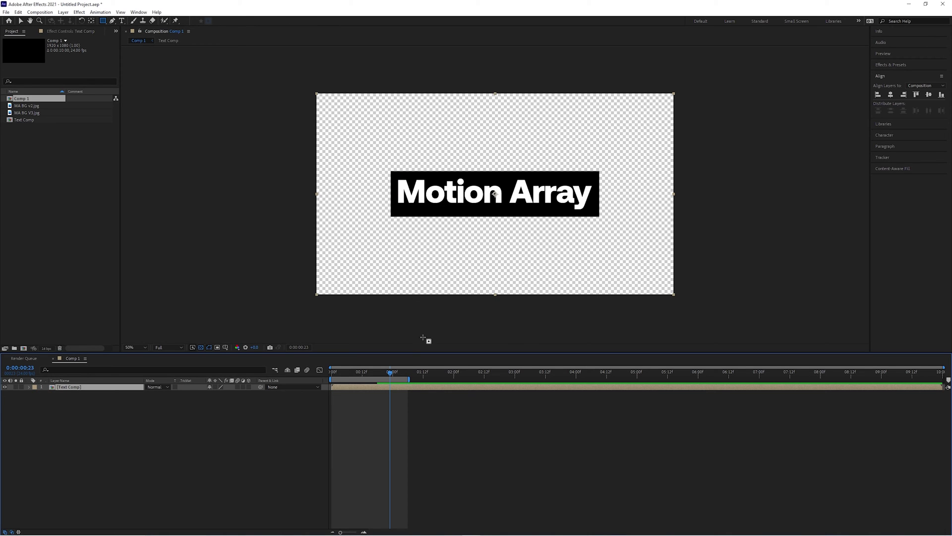
- Reduce Text Comp's width and height in Composition Settings, then return to Comp 1
{"action": "double_click", "coordinate": [375, 388]}
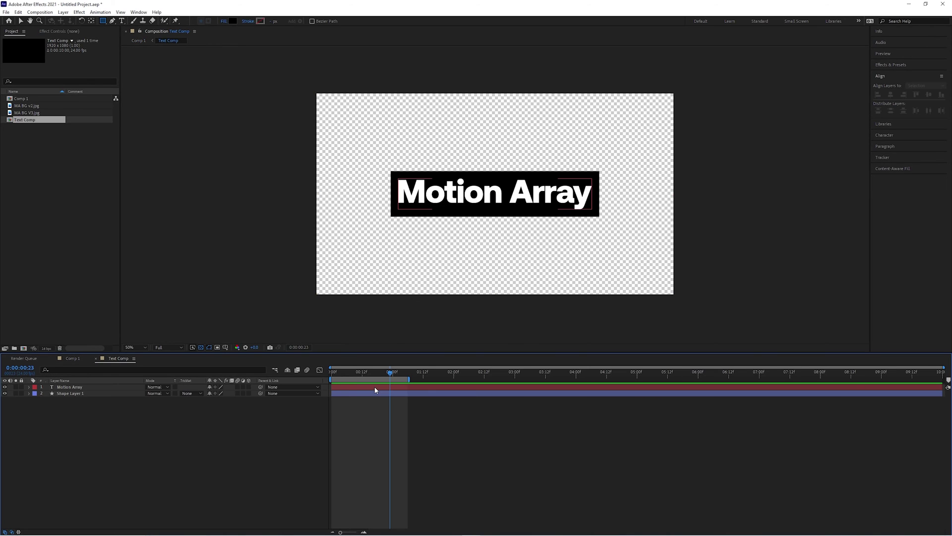
{"action": "left_click", "coordinate": [49, 14]}
{"action": "left_click", "coordinate": [90, 32]}
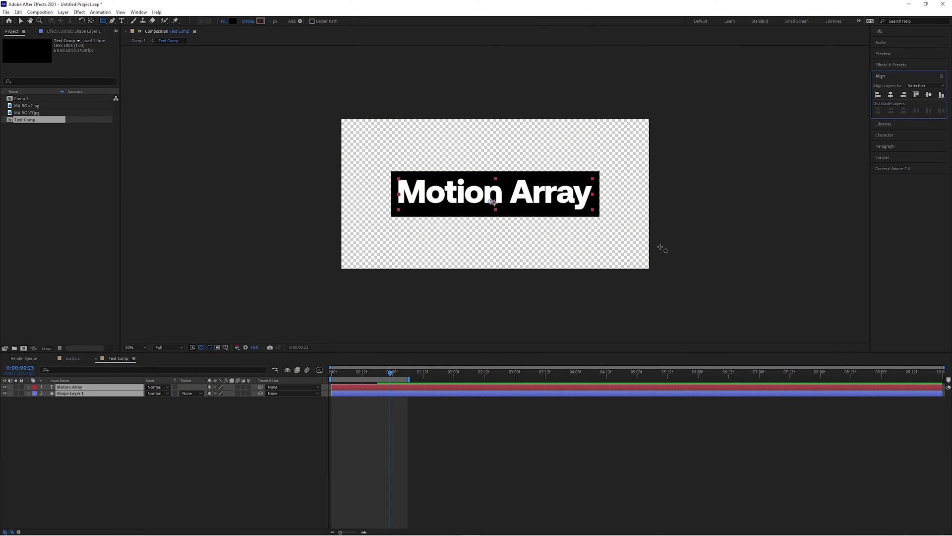
{"action": "left_click", "coordinate": [378, 406]}
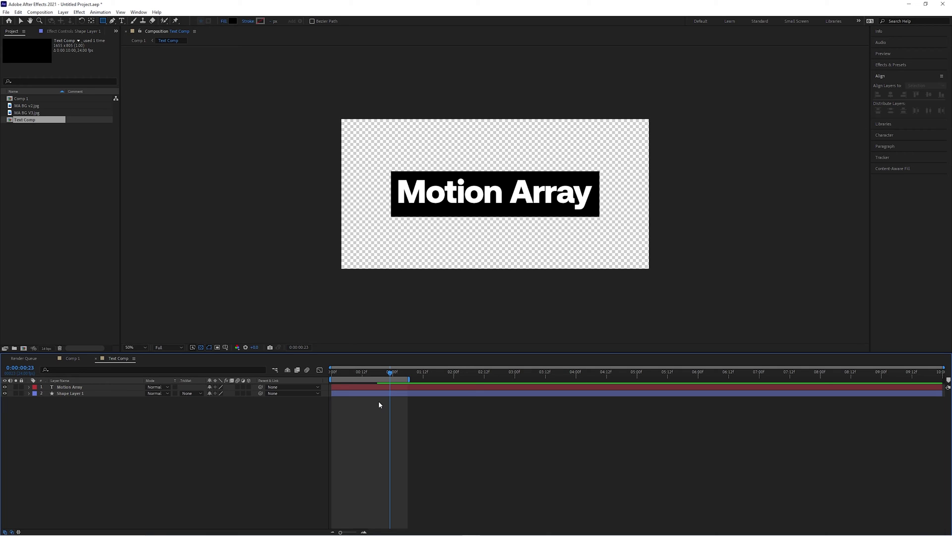
{"action": "key", "text": "Tab"}
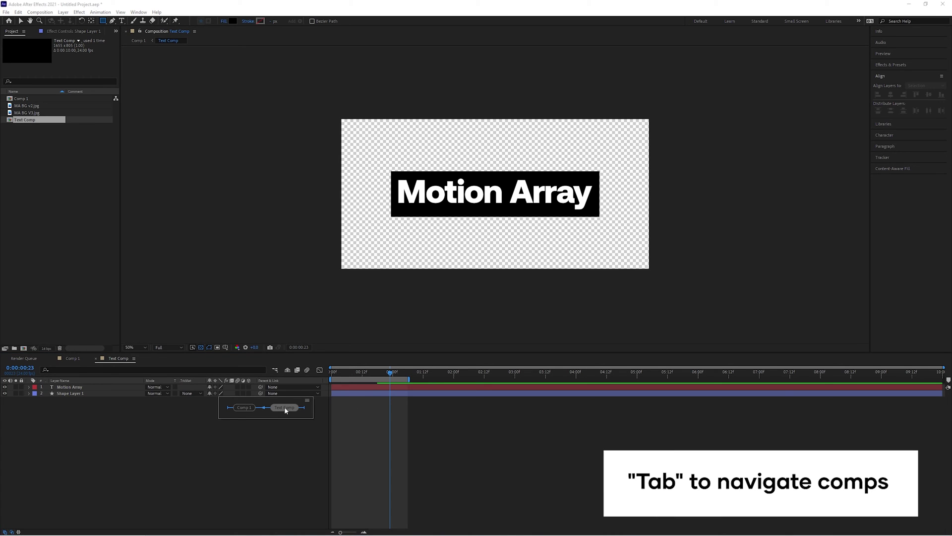
{"action": "left_click", "coordinate": [244, 407]}
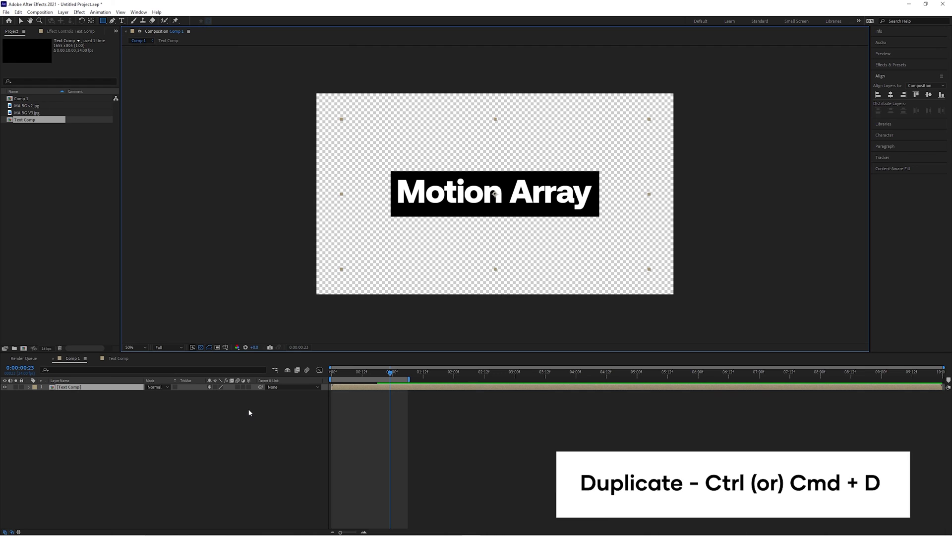
- Duplicate the Text Comp layer and rename the top copy 'Original'
{"action": "key", "text": "ctrl+d"}
{"action": "right_click", "coordinate": [66, 389]}
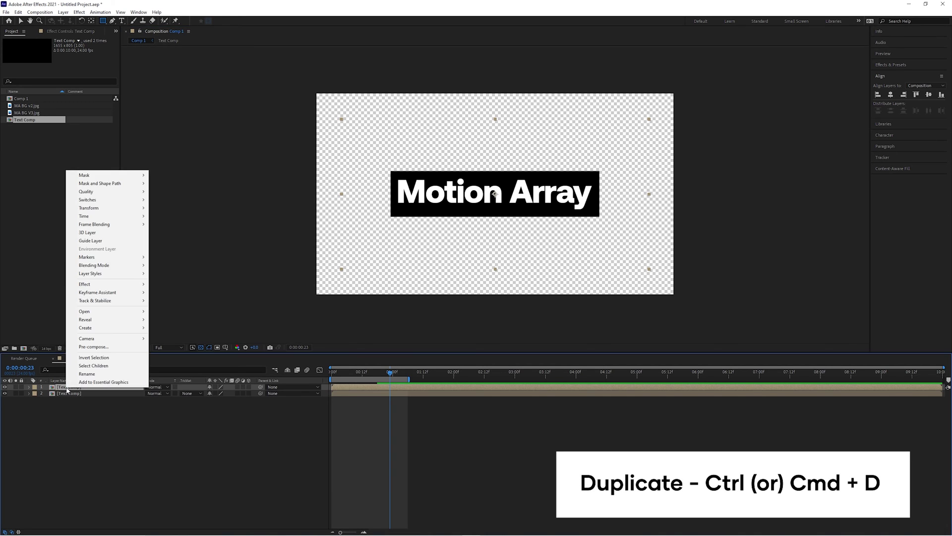
{"action": "left_click", "coordinate": [84, 374]}
{"action": "type", "text": "Original"}
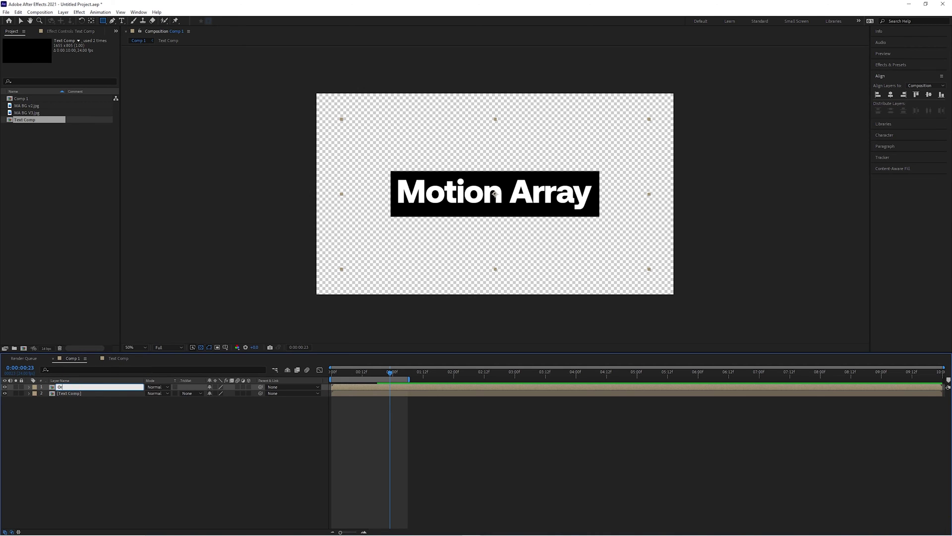
{"action": "key", "text": "Return"}
- Rename the second Text Comp layer 'Background'
{"action": "right_click", "coordinate": [67, 394]}
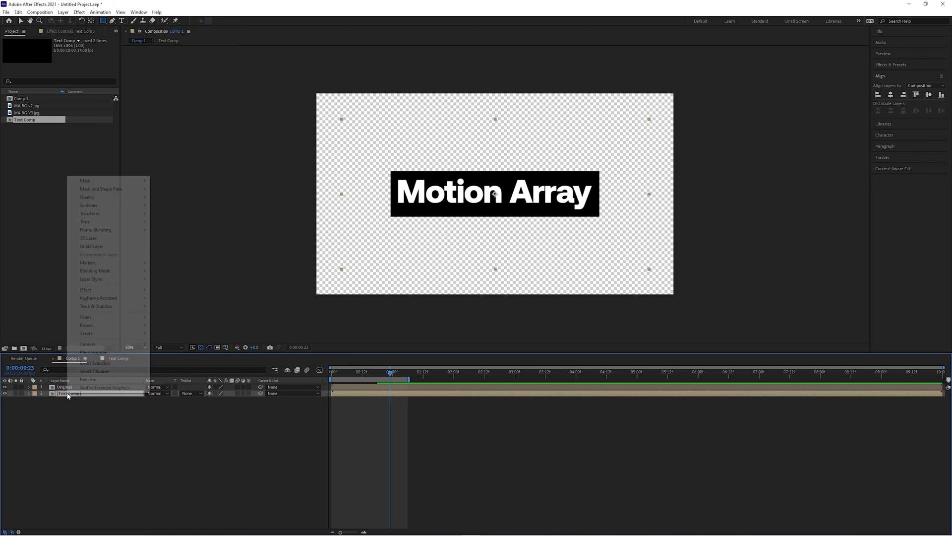
{"action": "left_click", "coordinate": [85, 379]}
{"action": "type", "text": "Background"}
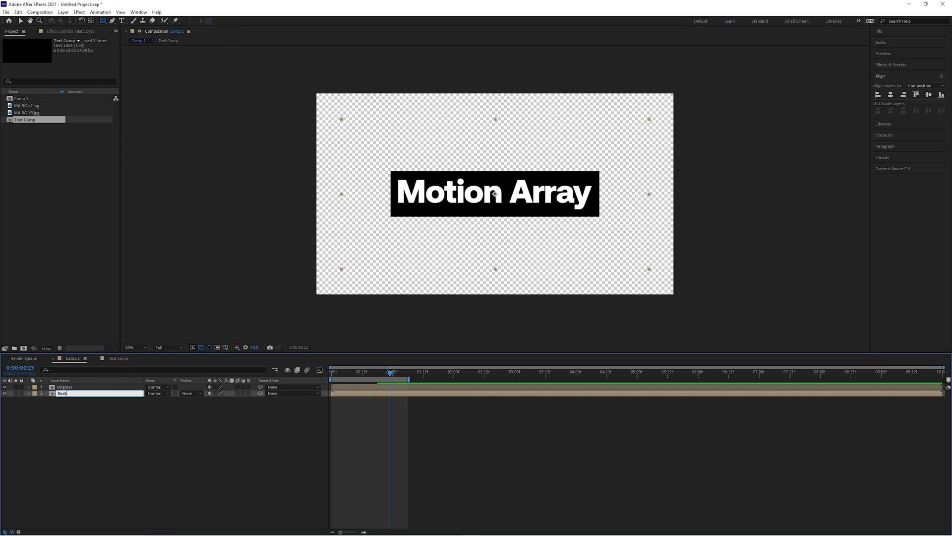
{"action": "key", "text": "Return"}
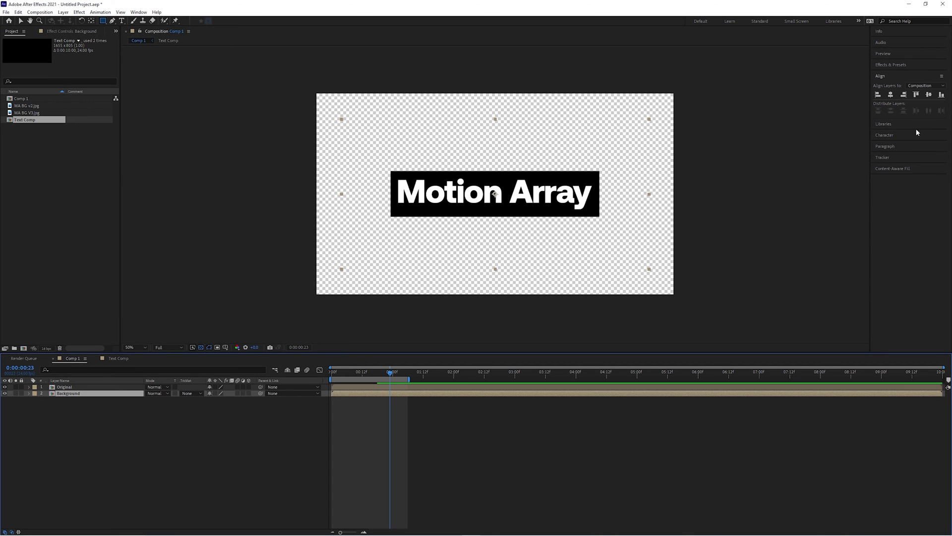
- Apply Motion Tile to the Background layer with output width 850 and height 800
{"action": "left_click", "coordinate": [915, 68]}
{"action": "left_click", "coordinate": [912, 73]}
{"action": "type", "text": "mo"}
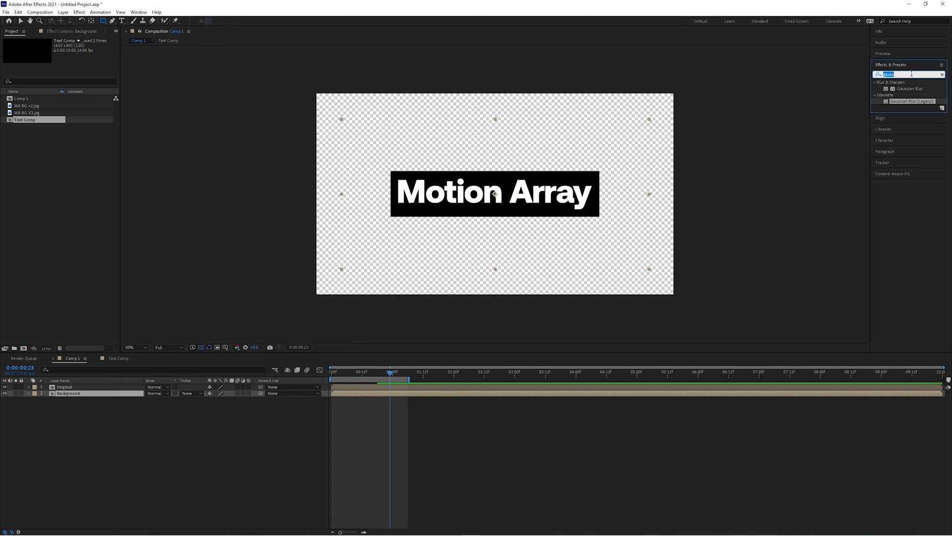
{"action": "type", "text": "tion tile"}
{"action": "mouse_move", "coordinate": [901, 88]}
{"action": "left_mouse_down"}
{"action": "mouse_move", "coordinate": [801, 111]}
{"action": "mouse_move", "coordinate": [308, 283]}
{"action": "mouse_move", "coordinate": [113, 375]}
{"action": "mouse_move", "coordinate": [97, 397]}
{"action": "left_mouse_up"}
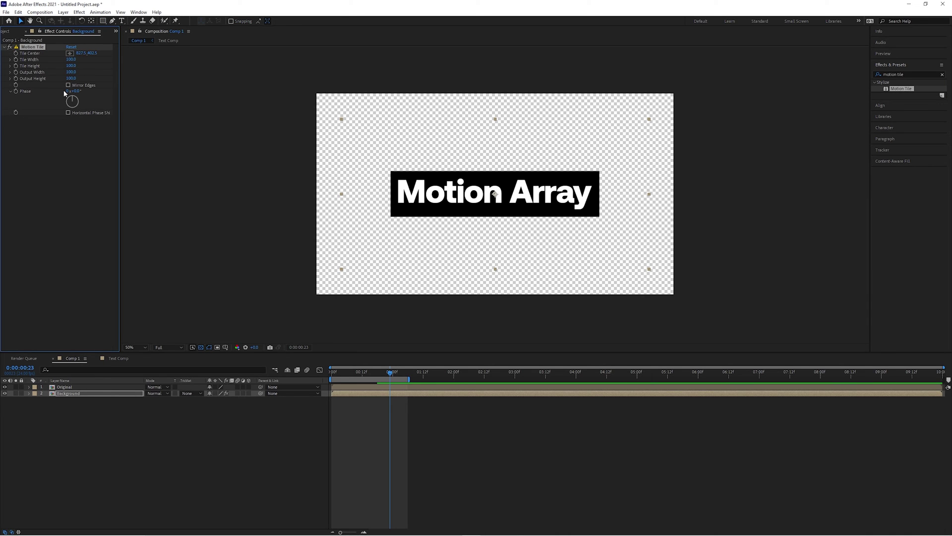
{"action": "left_click_drag", "start_coordinate": [70, 78], "coordinate": [89, 78]}
{"action": "left_click_drag", "start_coordinate": [71, 72], "coordinate": [78, 73]}
- Scale the Background layer down to 45% and preview the tiled animation
{"action": "left_click", "coordinate": [68, 394]}
{"action": "key", "text": "s"}
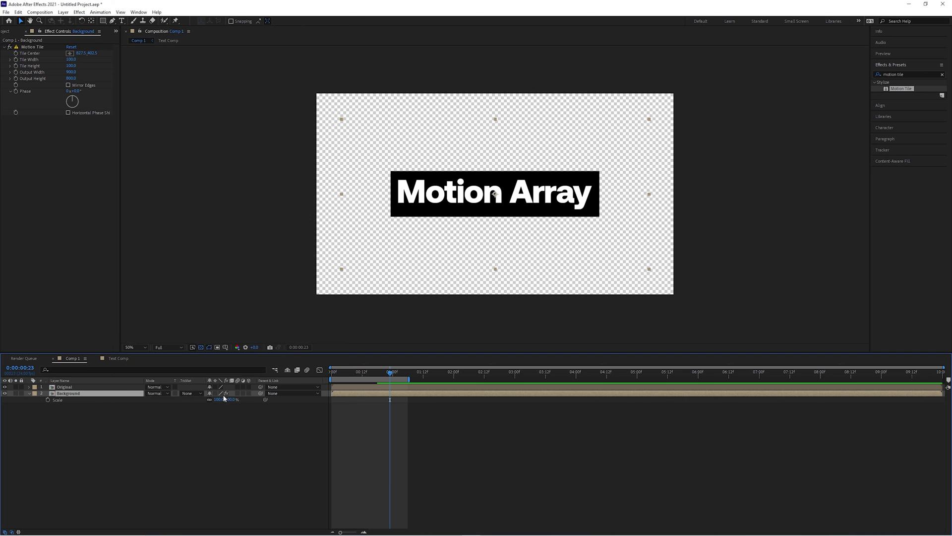
{"action": "left_click_drag", "start_coordinate": [224, 398], "coordinate": [207, 404]}
{"action": "key", "text": "space"}
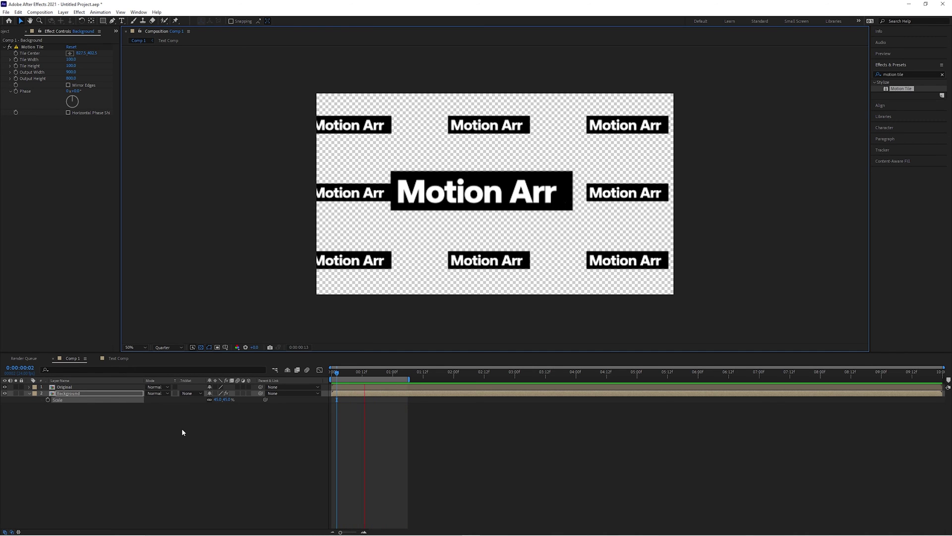
{"action": "key", "text": "space"}
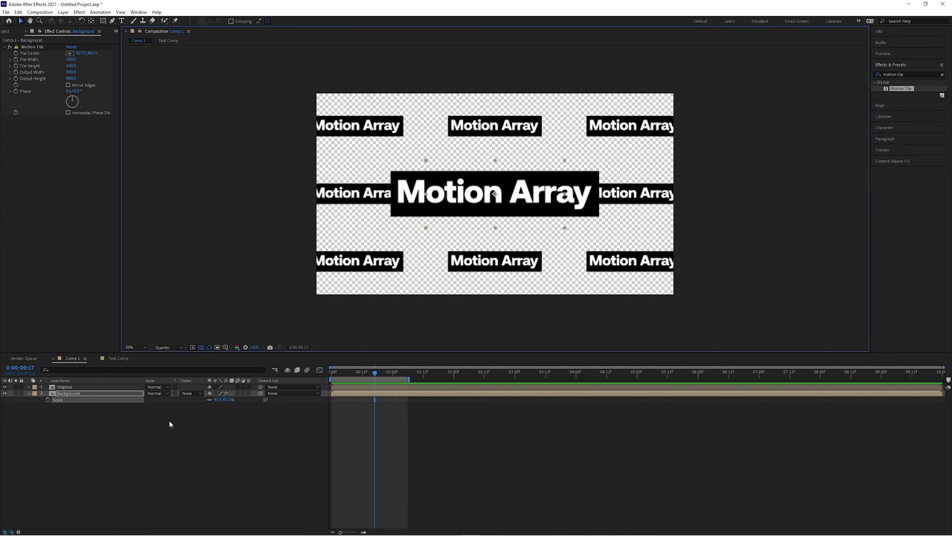
- Hide the Original title layer
{"action": "left_click", "coordinate": [64, 387]}
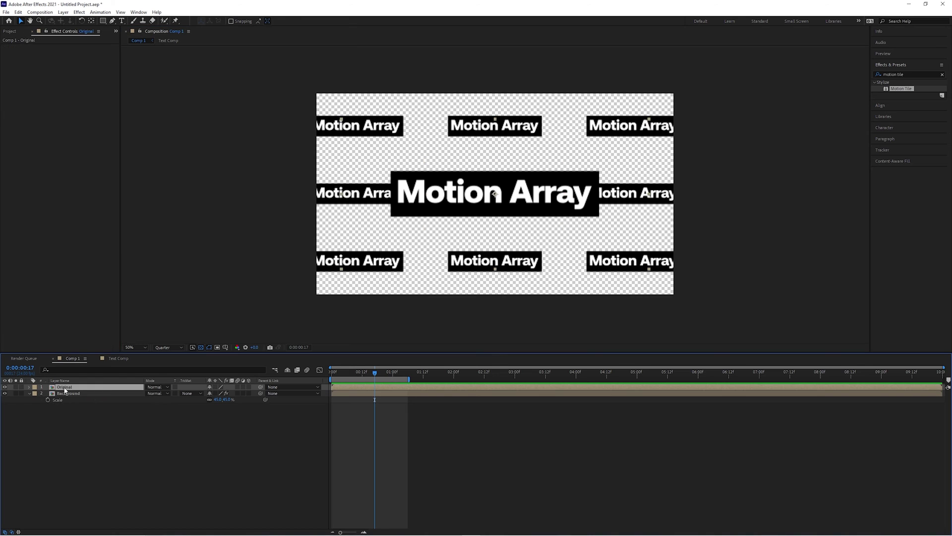
{"action": "left_click", "coordinate": [4, 387]}
{"action": "left_click", "coordinate": [100, 427]}
- Preview the tiled background, then rotate the Background layer to 17°
{"action": "key", "text": "space"}
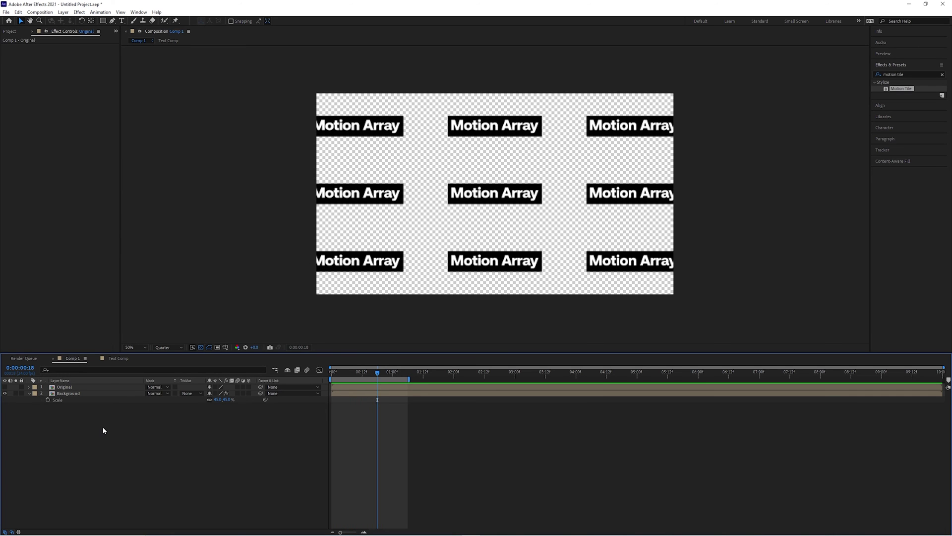
{"action": "left_click", "coordinate": [75, 392]}
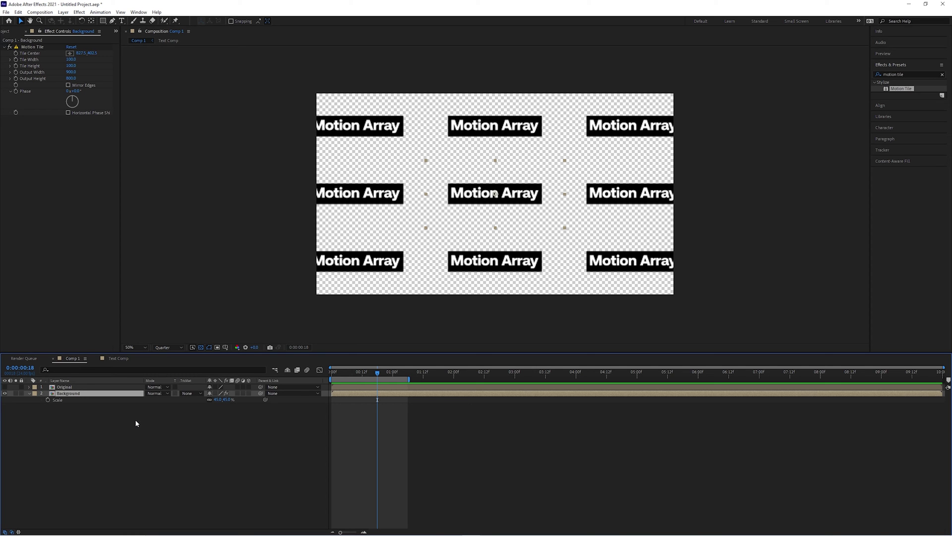
{"action": "key", "text": "r"}
{"action": "left_click_drag", "start_coordinate": [217, 400], "coordinate": [226, 401]}
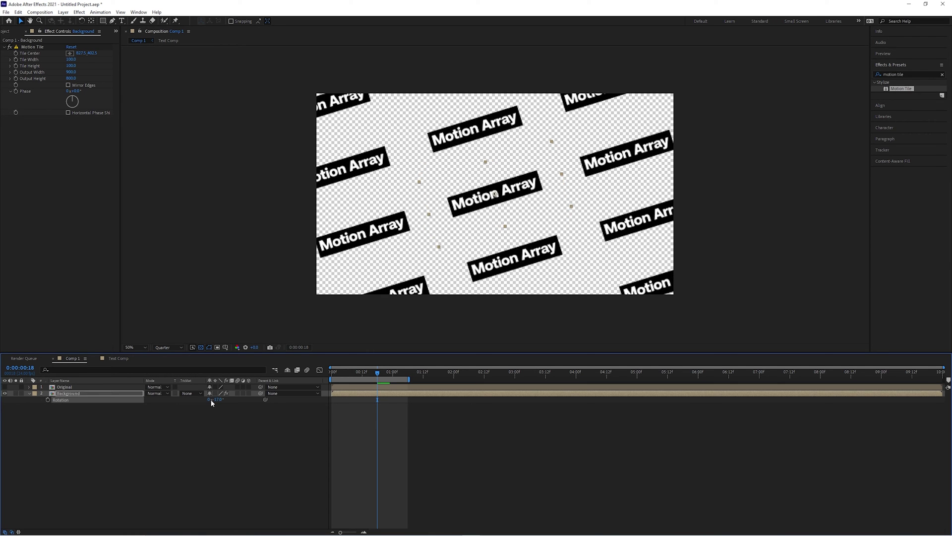
- Scale the Background layer up slightly and set its Motion Tile Phase to 108°
{"action": "key", "text": "s"}
{"action": "left_click_drag", "start_coordinate": [215, 400], "coordinate": [219, 403]}
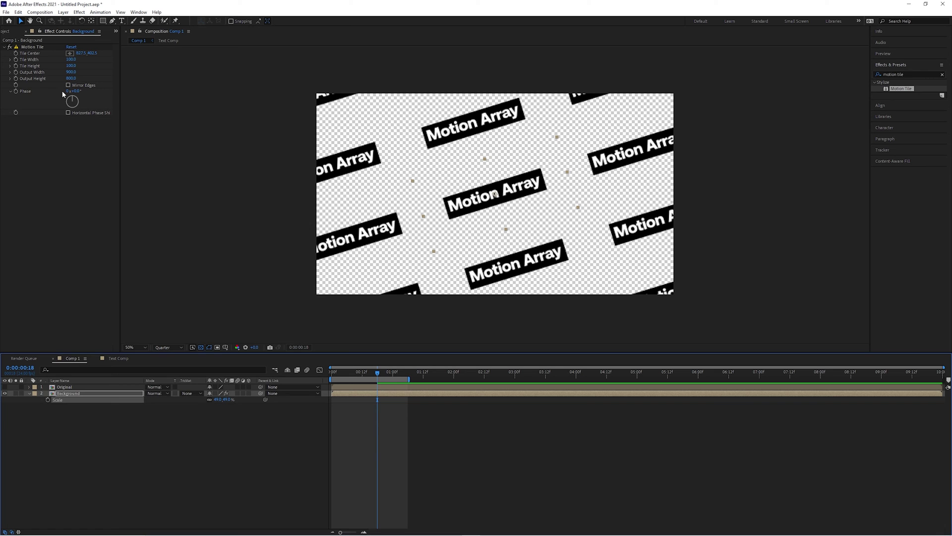
{"action": "left_click_drag", "start_coordinate": [75, 91], "coordinate": [163, 99]}
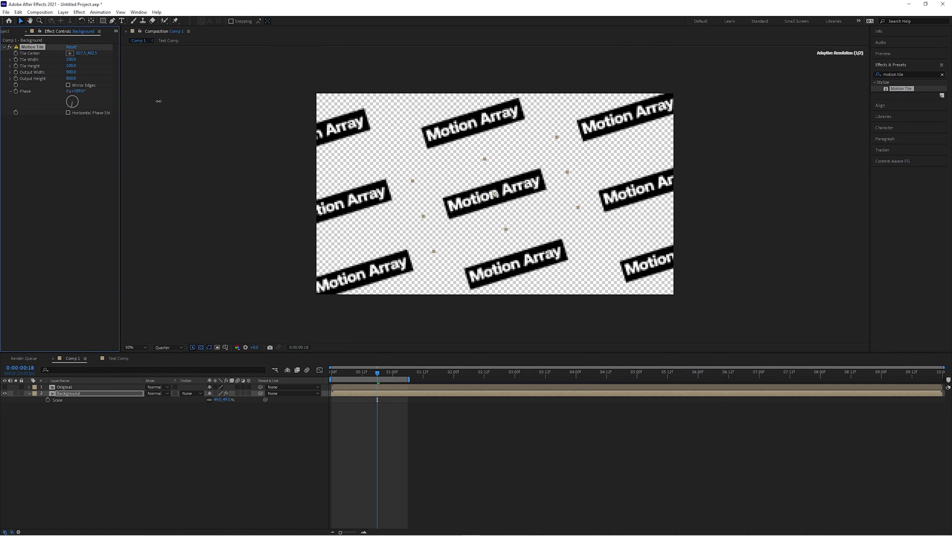
- Enable Motion Tile's Horizontal Phase Shift and unhide the Original title layer during a preview
{"action": "left_click", "coordinate": [68, 113]}
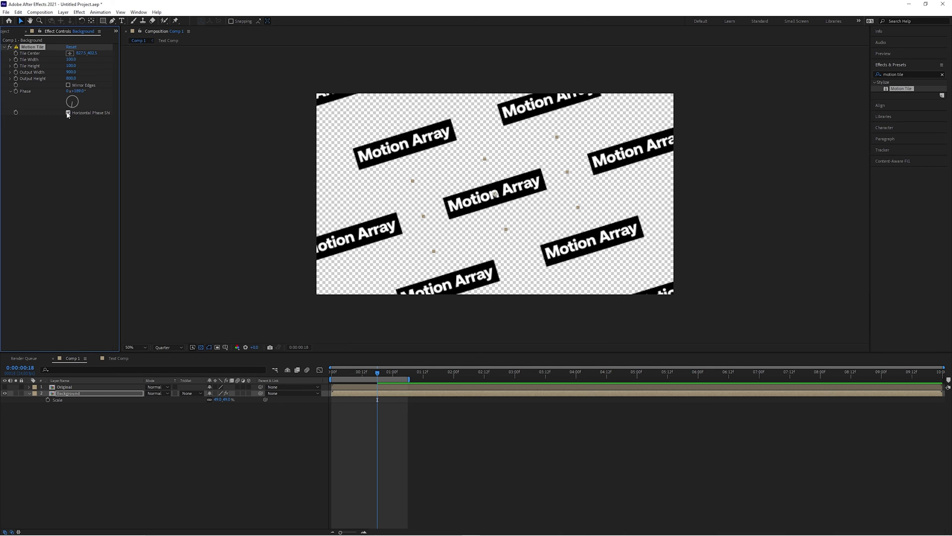
{"action": "left_click", "coordinate": [348, 421]}
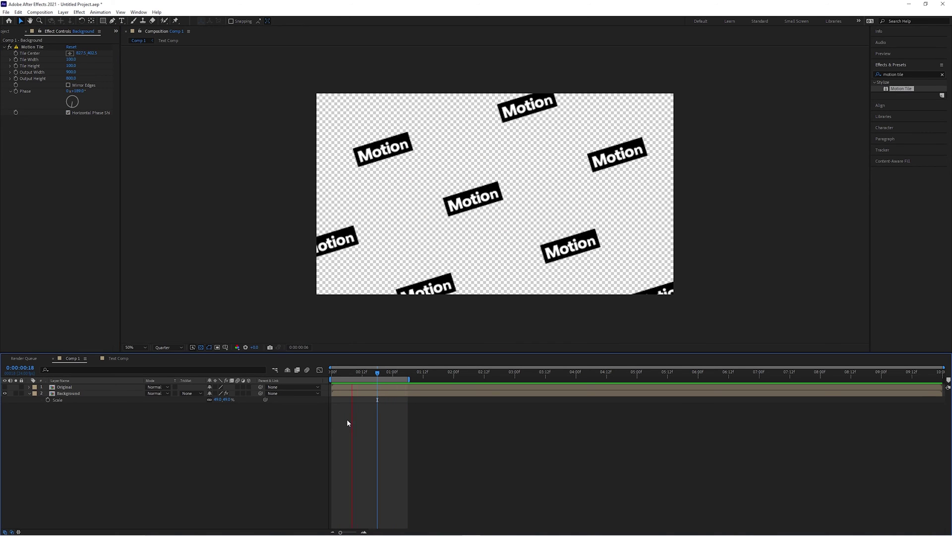
{"action": "key", "text": "space"}
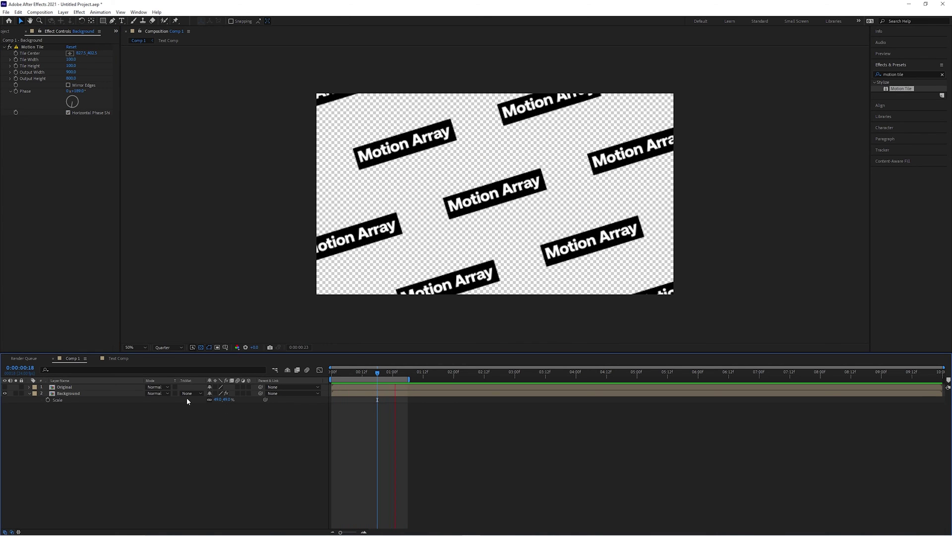
{"action": "left_click", "coordinate": [5, 387]}
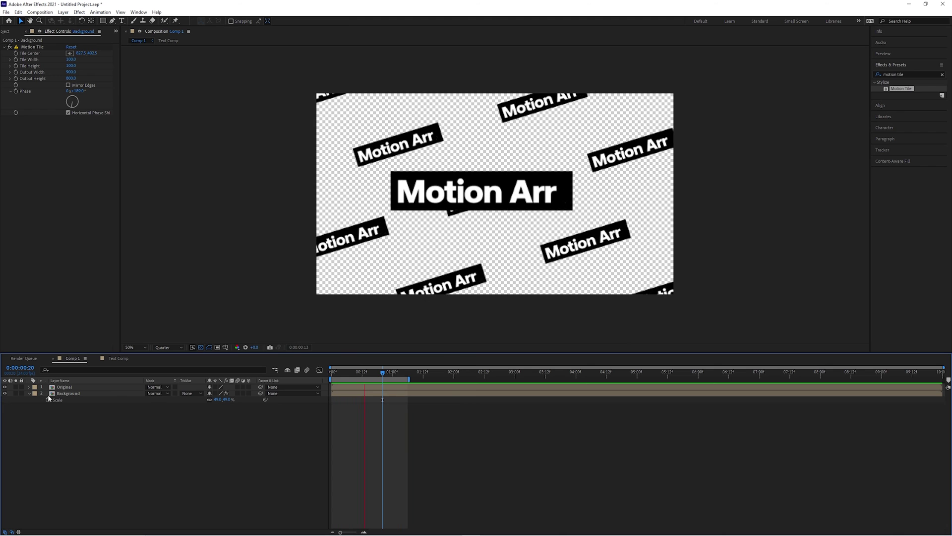
{"action": "key", "text": "space"}
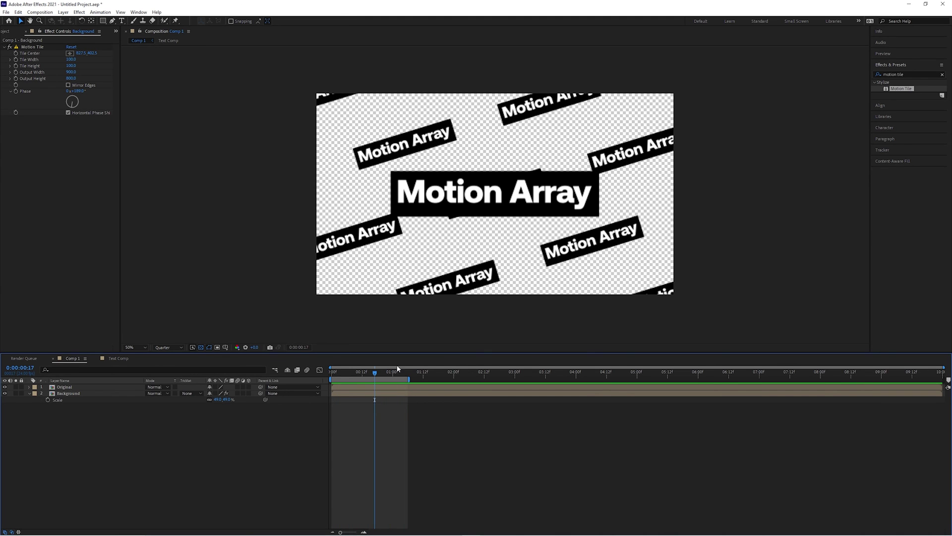
- Apply Tint to the Original title, remapping its colours so white maps to black
{"action": "left_click", "coordinate": [911, 74]}
{"action": "type", "text": "tint"}
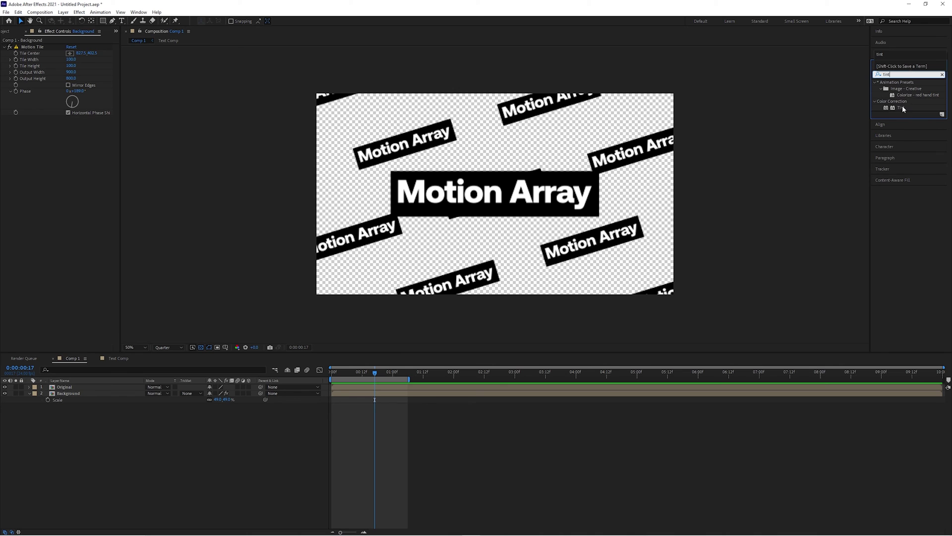
{"action": "left_click_drag", "start_coordinate": [902, 108], "coordinate": [371, 389]}
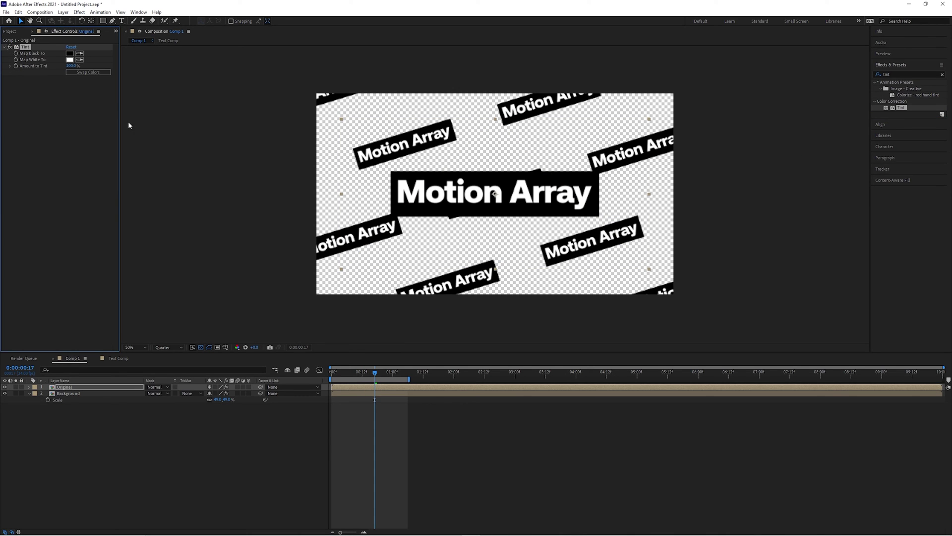
{"action": "left_click", "coordinate": [70, 53]}
{"action": "left_click", "coordinate": [452, 232]}
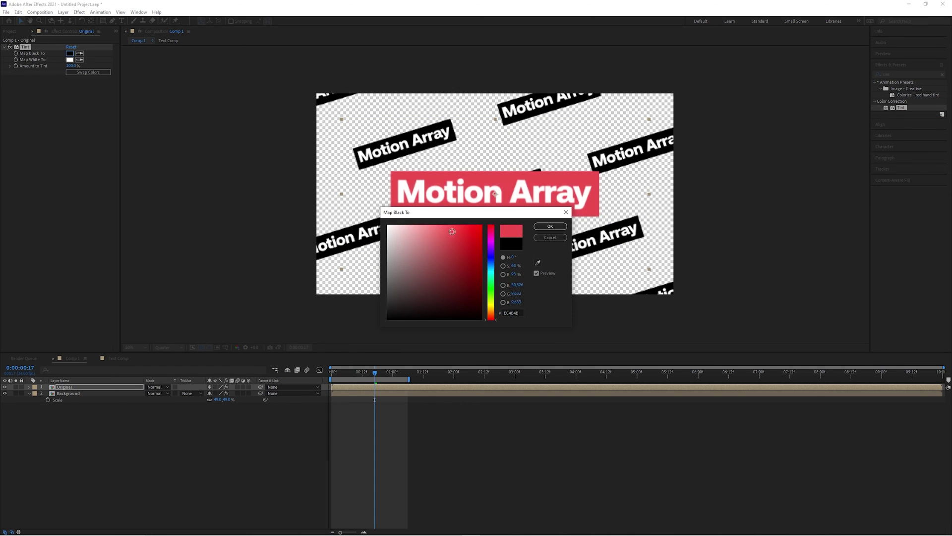
{"action": "mouse_move", "coordinate": [451, 232]}
{"action": "left_mouse_down"}
{"action": "mouse_move", "coordinate": [475, 239]}
{"action": "mouse_move", "coordinate": [498, 337]}
{"action": "mouse_move", "coordinate": [362, 201]}
{"action": "left_mouse_up"}
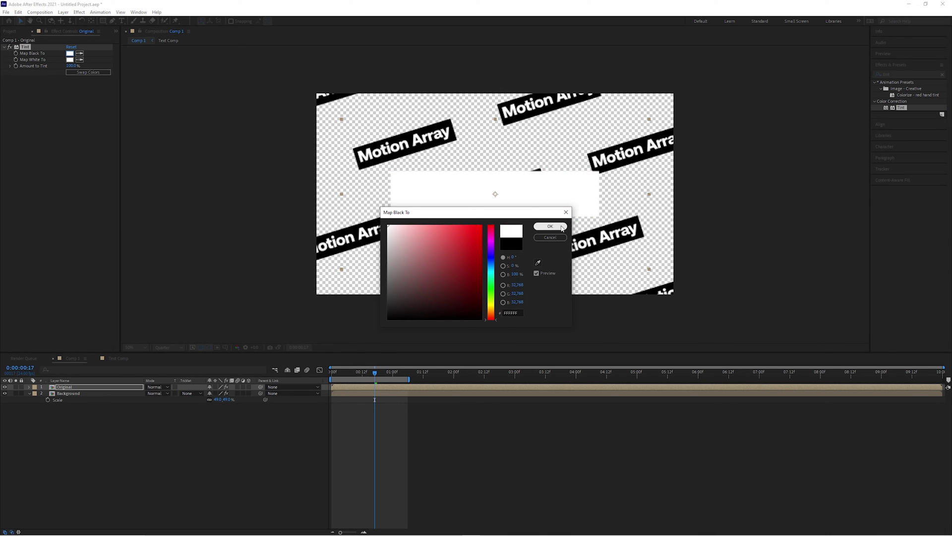
{"action": "left_click", "coordinate": [551, 226]}
{"action": "left_click", "coordinate": [70, 60]}
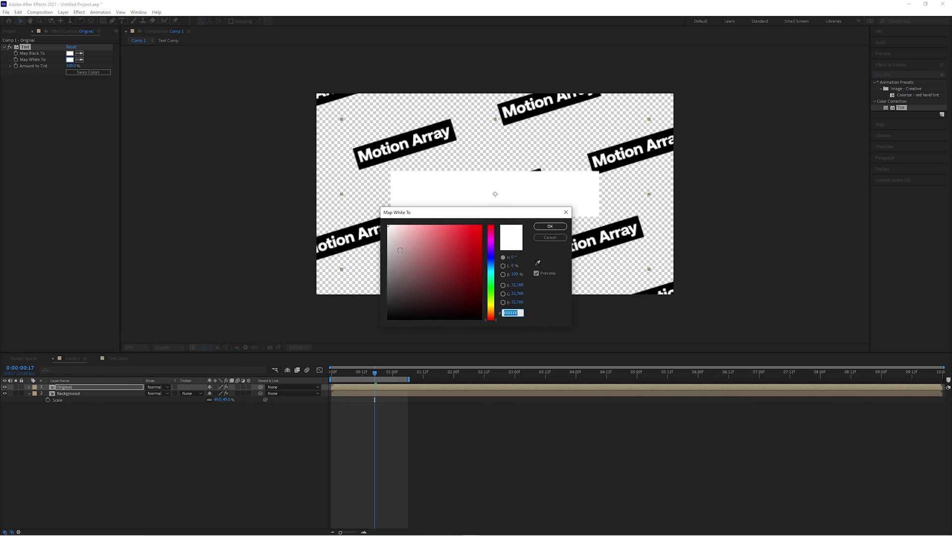
{"action": "left_click_drag", "start_coordinate": [462, 302], "coordinate": [521, 321]}
{"action": "left_click", "coordinate": [544, 230]}
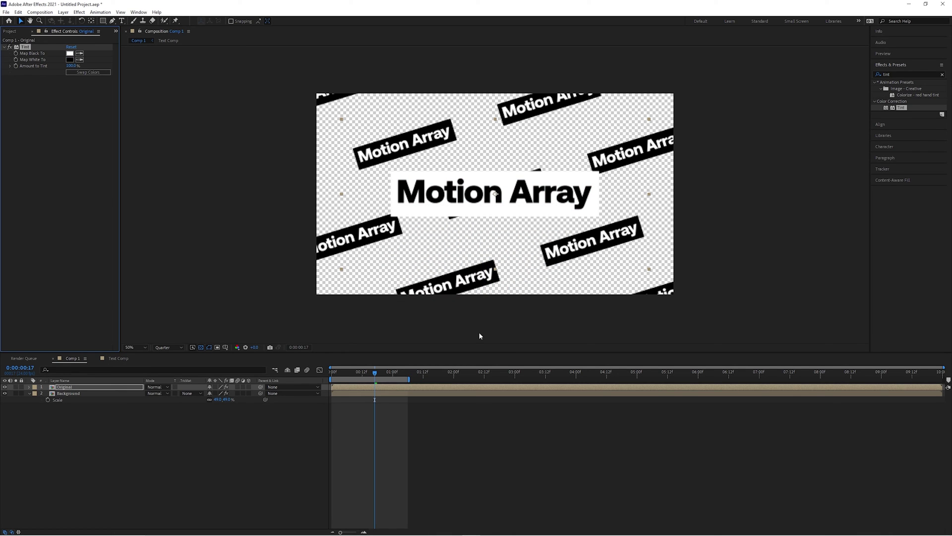
- Apply Gaussian Blur (Legacy) to the Background layer with Blurriness 10
{"action": "double_click", "coordinate": [900, 73]}
{"action": "type", "text": "gauss"}
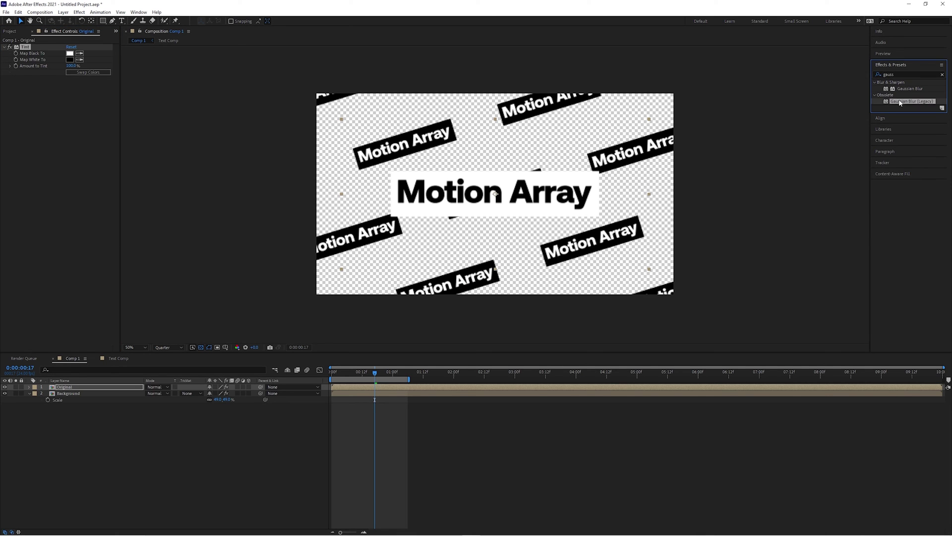
{"action": "left_click_drag", "start_coordinate": [499, 323], "coordinate": [376, 397]}
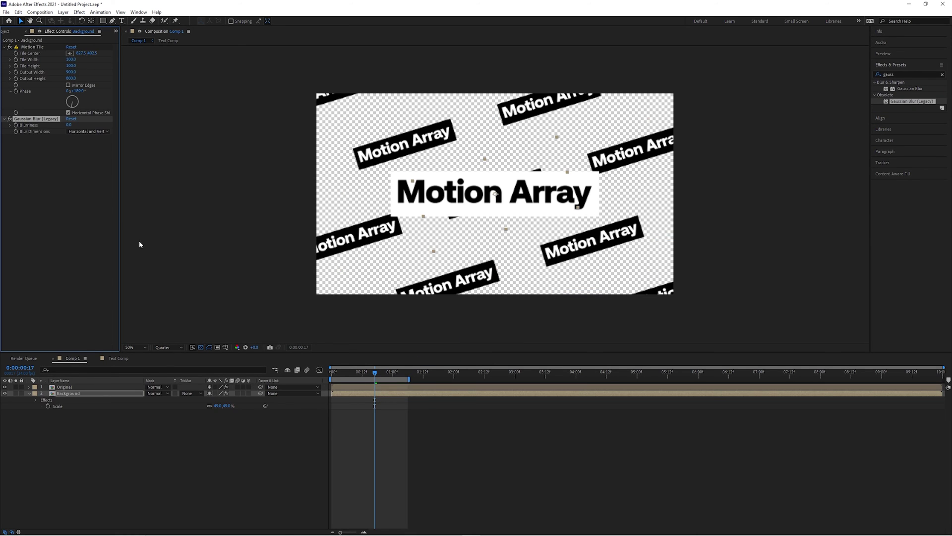
{"action": "type", "text": "10"}
{"action": "key", "text": "Return"}
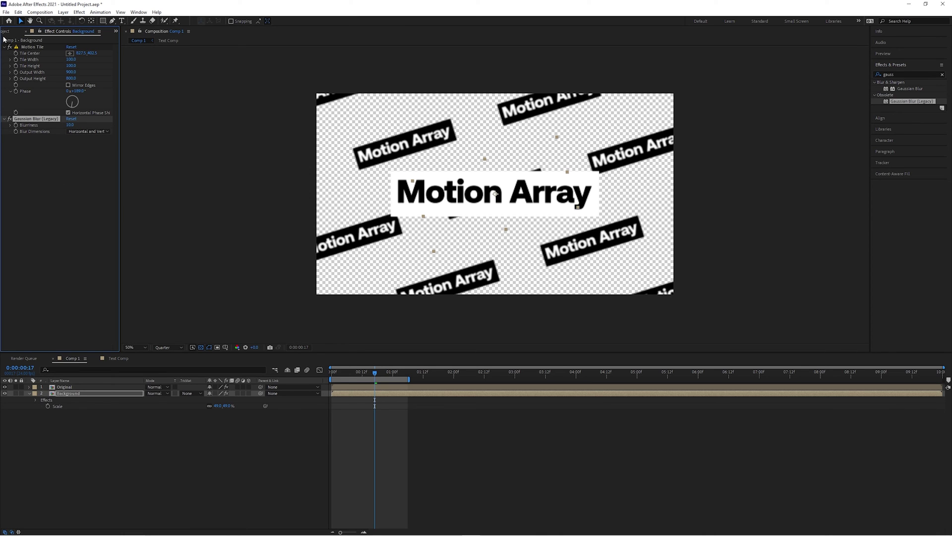
{"action": "left_click", "coordinate": [6, 31]}
{"action": "left_click", "coordinate": [28, 106]}
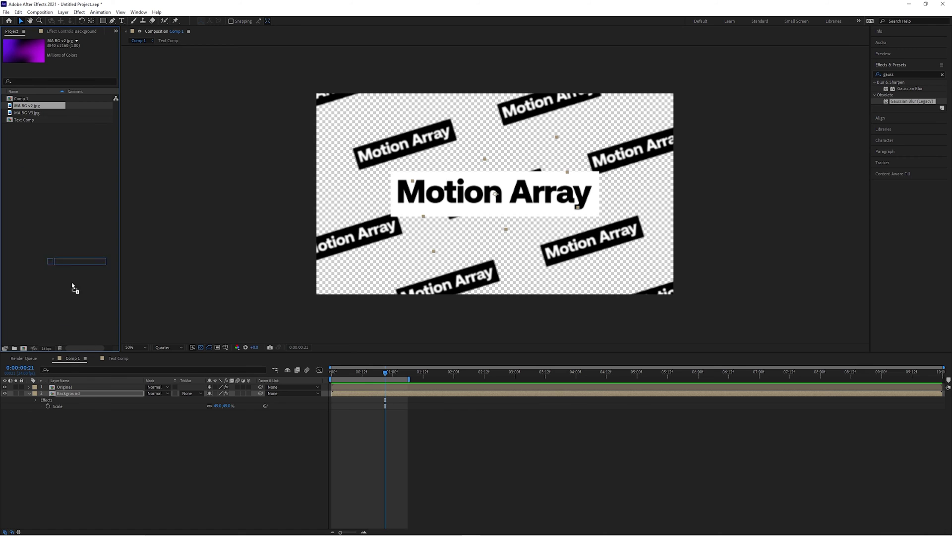
- Add MA BG v2.jpg below the other layers and scale it down to fill the frame
{"action": "left_click_drag", "start_coordinate": [75, 289], "coordinate": [117, 435]}
{"action": "key", "text": "s"}
{"action": "left_click_drag", "start_coordinate": [221, 418], "coordinate": [194, 418]}
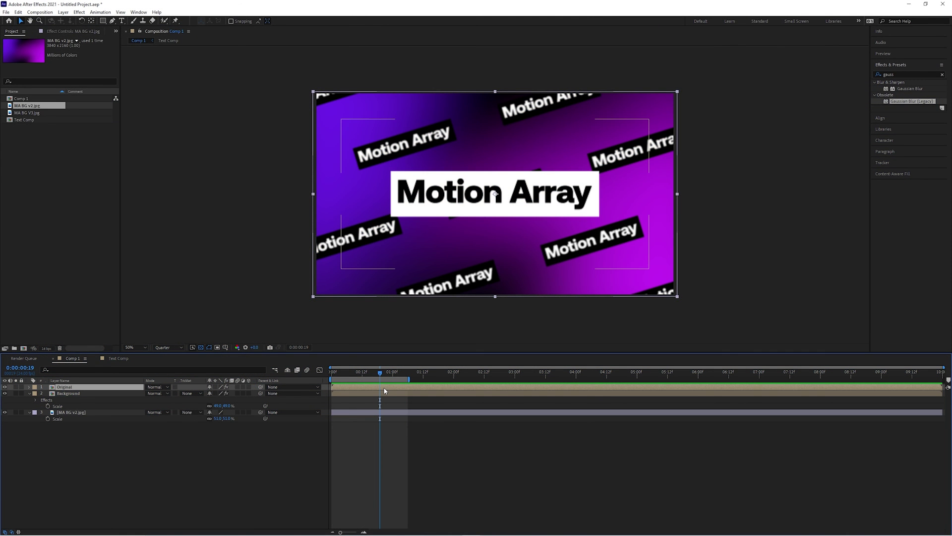
{"action": "key", "text": "s"}
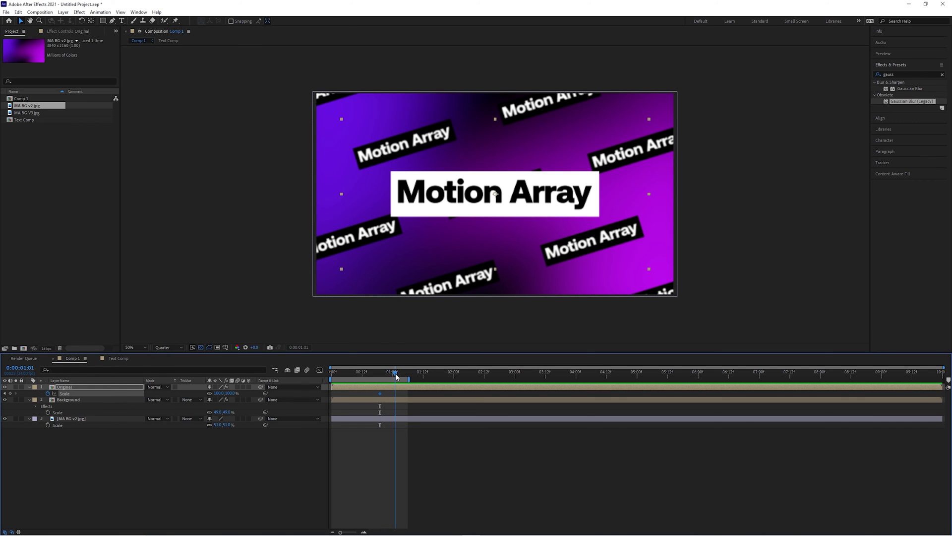
- Keyframe Original's Scale down to 67% and Background's Scale from 49% to 69%, then preview
{"action": "left_click_drag", "start_coordinate": [211, 395], "coordinate": [207, 393]}
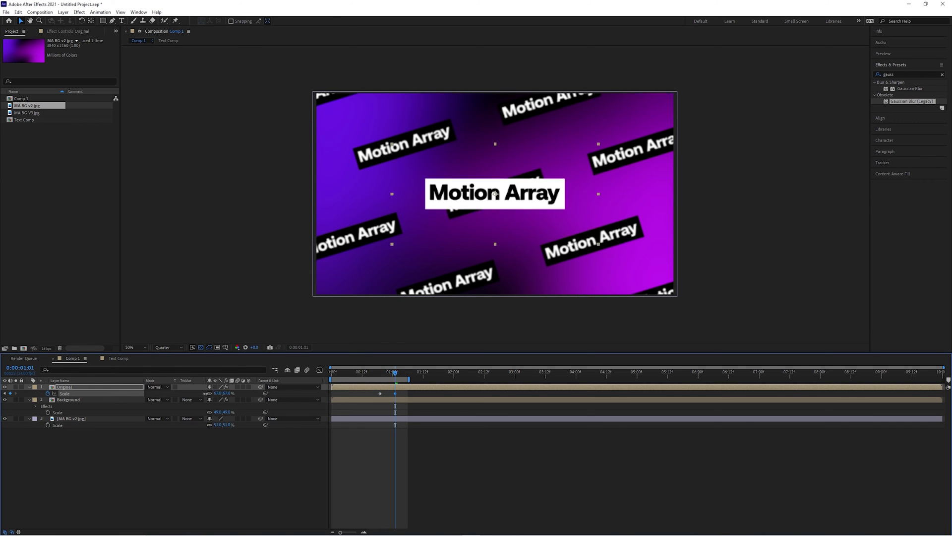
{"action": "left_click", "coordinate": [5, 394]}
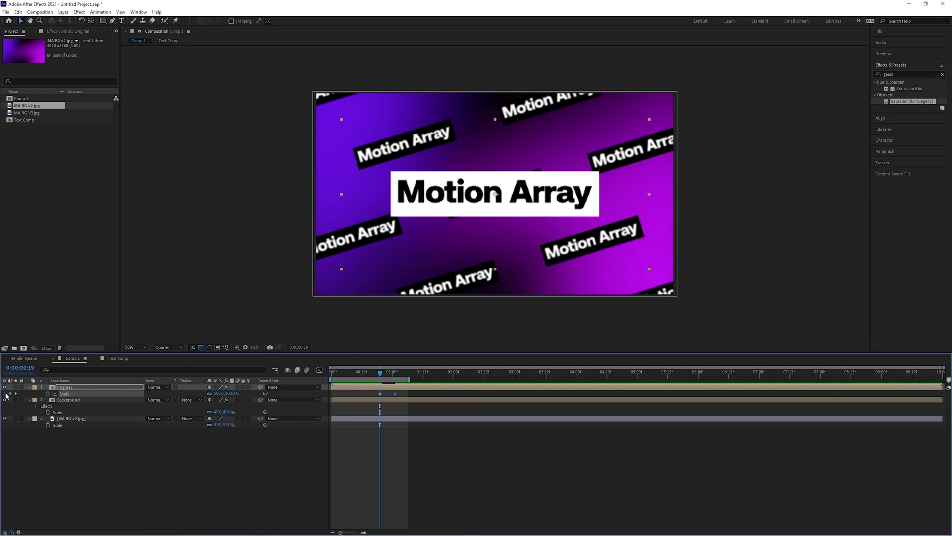
{"action": "left_click", "coordinate": [47, 412]}
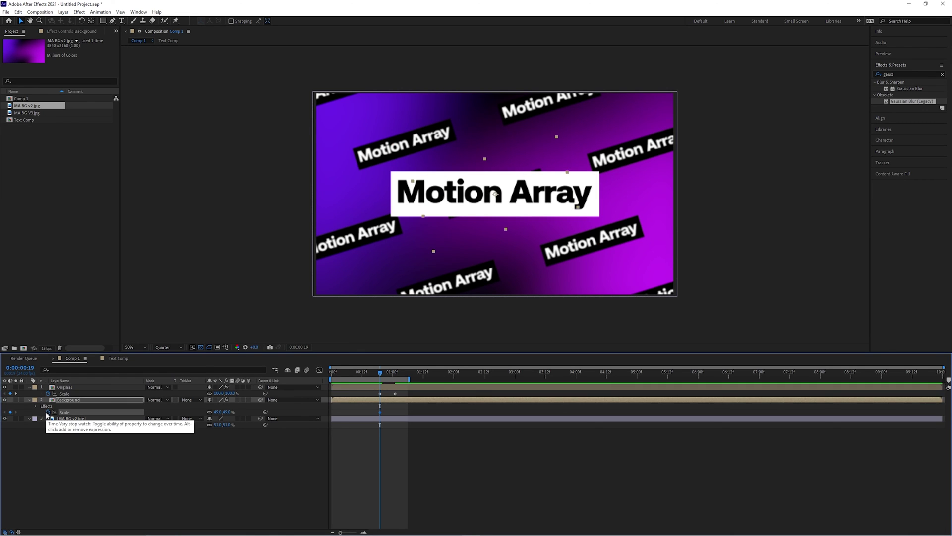
{"action": "left_click", "coordinate": [16, 394]}
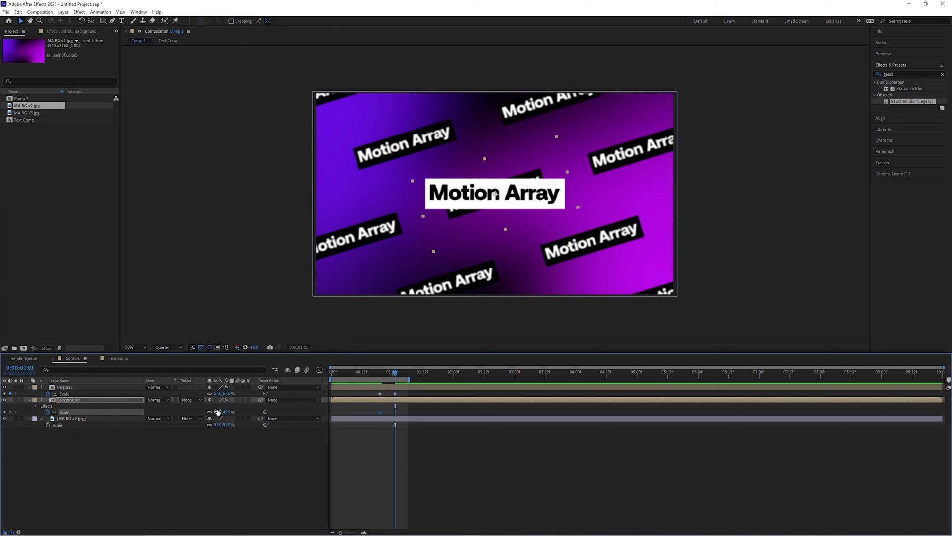
{"action": "left_click_drag", "start_coordinate": [219, 412], "coordinate": [223, 411]}
{"action": "key", "text": "space"}
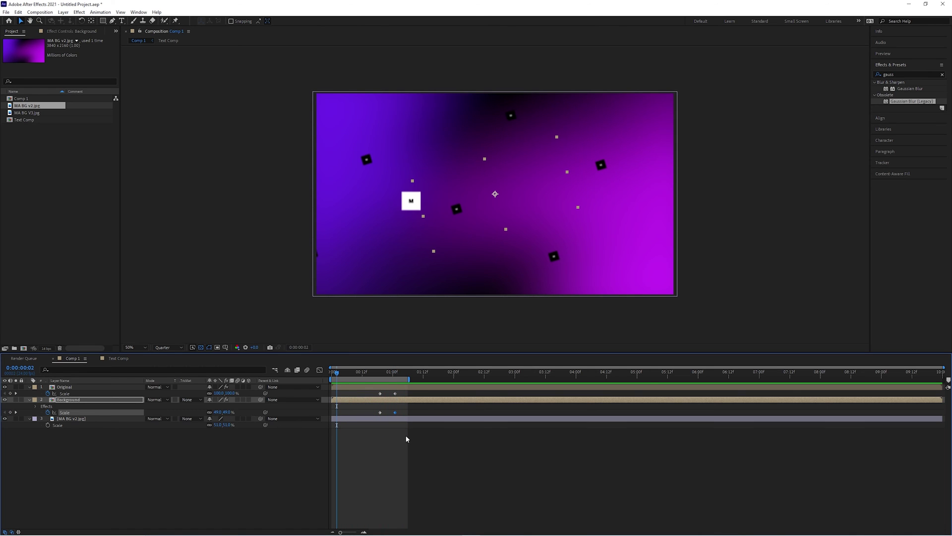
- Apply Easy Ease to all four Scale keyframes
{"action": "left_click_drag", "start_coordinate": [417, 436], "coordinate": [375, 387]}
{"action": "right_click", "coordinate": [380, 394]}
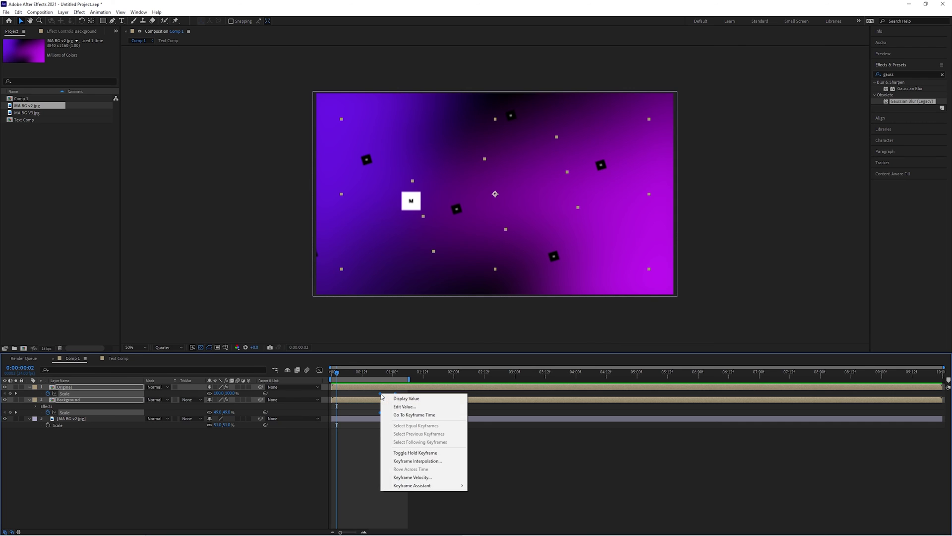
{"action": "mouse_move", "coordinate": [450, 489]}
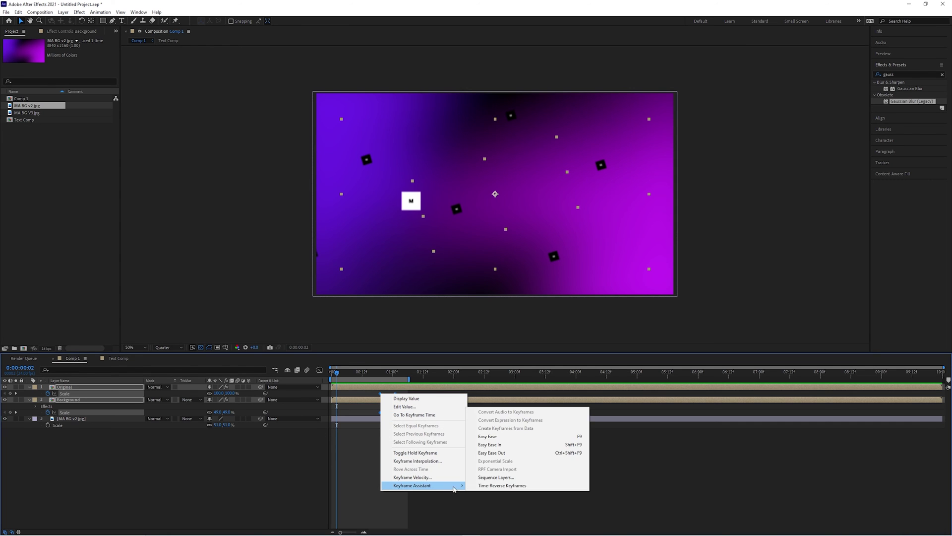
{"action": "left_click", "coordinate": [513, 440]}
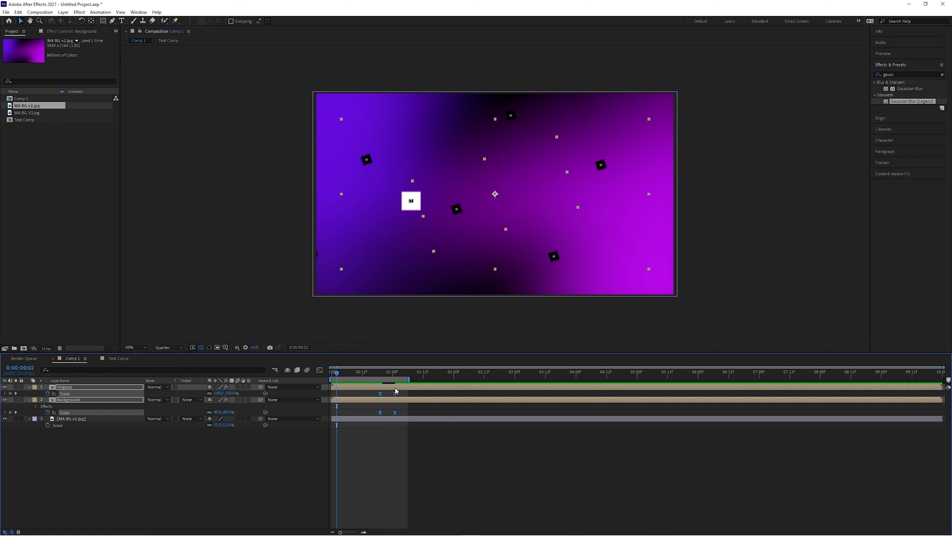
- Widen the ease influence in the speed graph for a sharper mid-move speed peak, then preview
{"action": "left_click", "coordinate": [320, 371]}
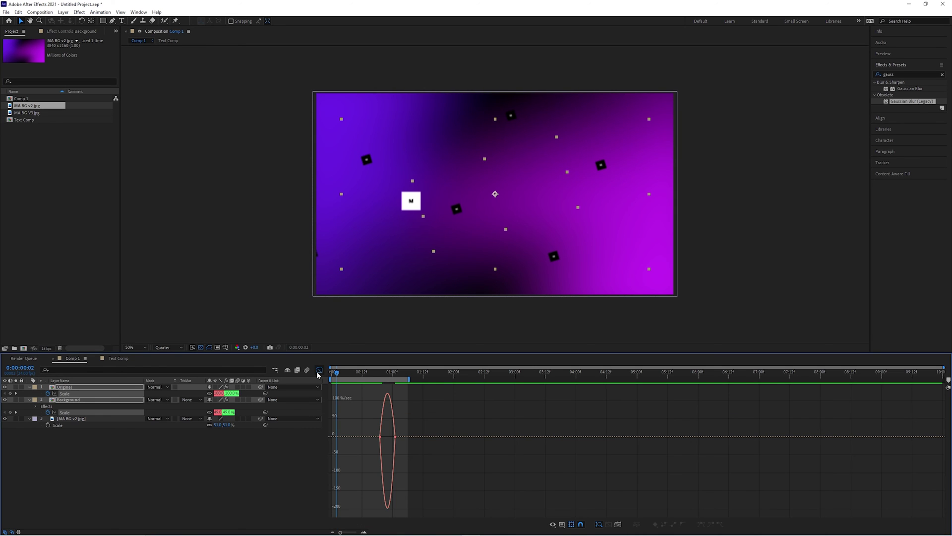
{"action": "left_click", "coordinate": [562, 524]}
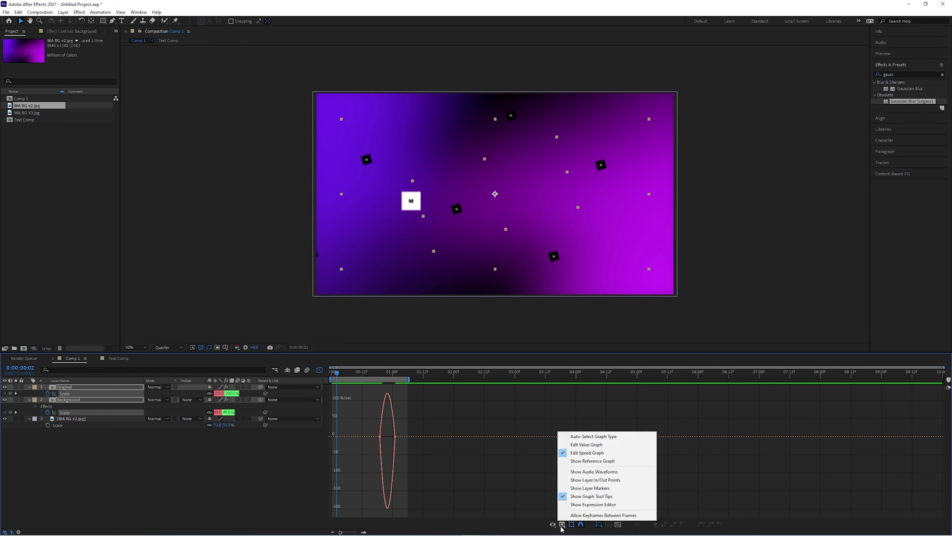
{"action": "left_click", "coordinate": [588, 452]}
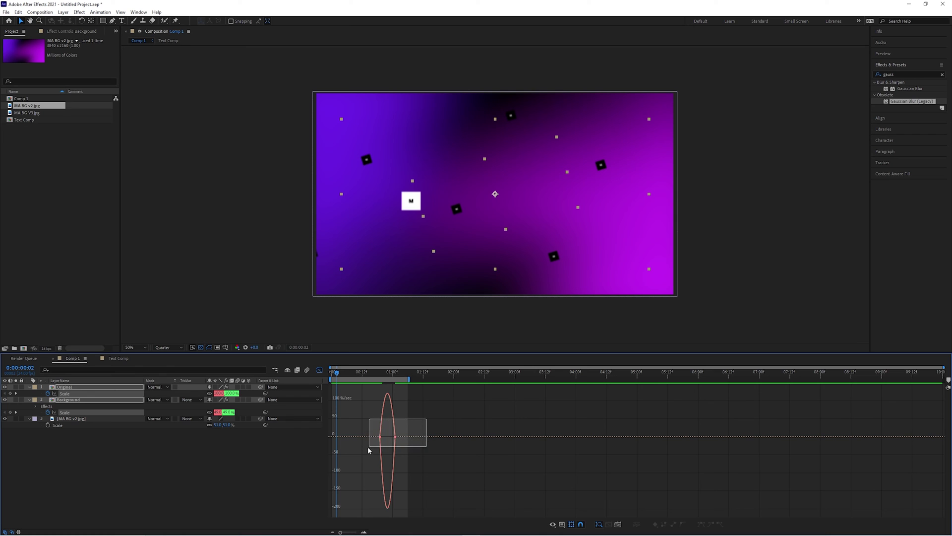
{"action": "left_click_drag", "start_coordinate": [355, 458], "coordinate": [355, 459]}
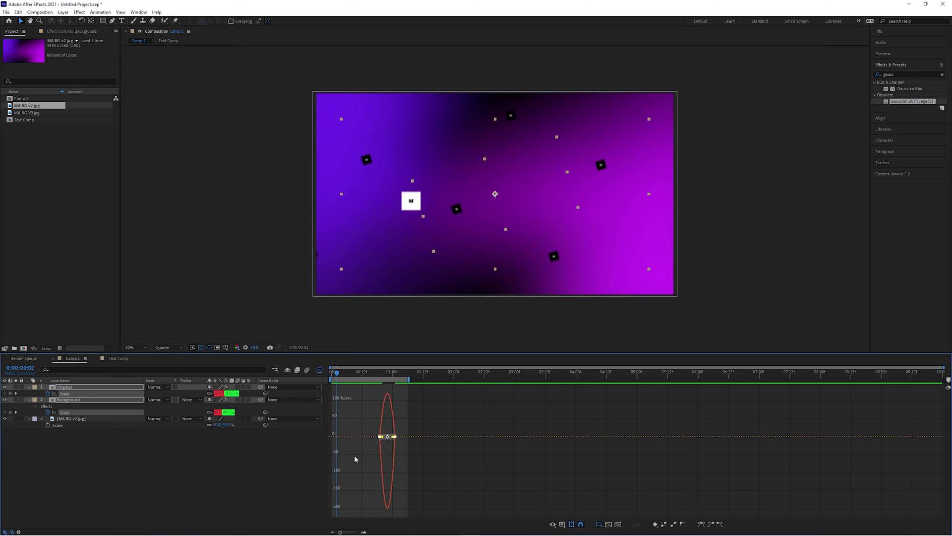
{"action": "scroll", "coordinate": [361, 440], "scroll_direction": "up", "scroll_amount": 4}
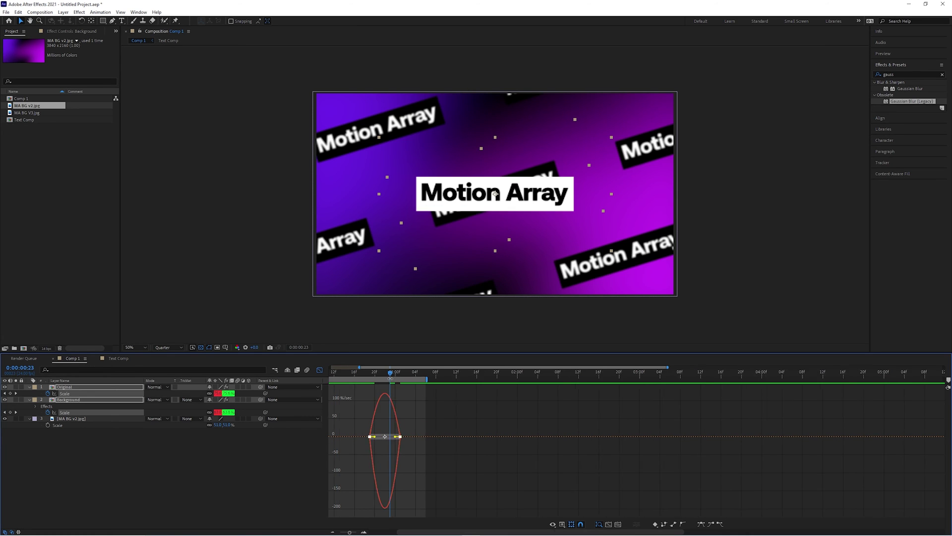
{"action": "mouse_move", "coordinate": [361, 438]}
{"action": "left_mouse_down"}
{"action": "mouse_move", "coordinate": [395, 436]}
{"action": "mouse_move", "coordinate": [374, 439]}
{"action": "left_mouse_up"}
{"action": "left_click", "coordinate": [319, 370]}
{"action": "key", "text": "space"}
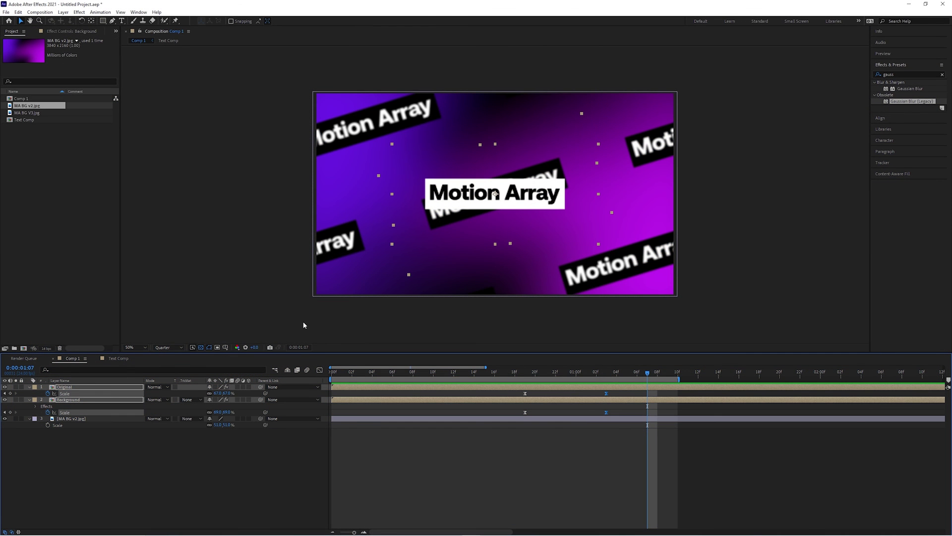
{"action": "left_click", "coordinate": [40, 12]}
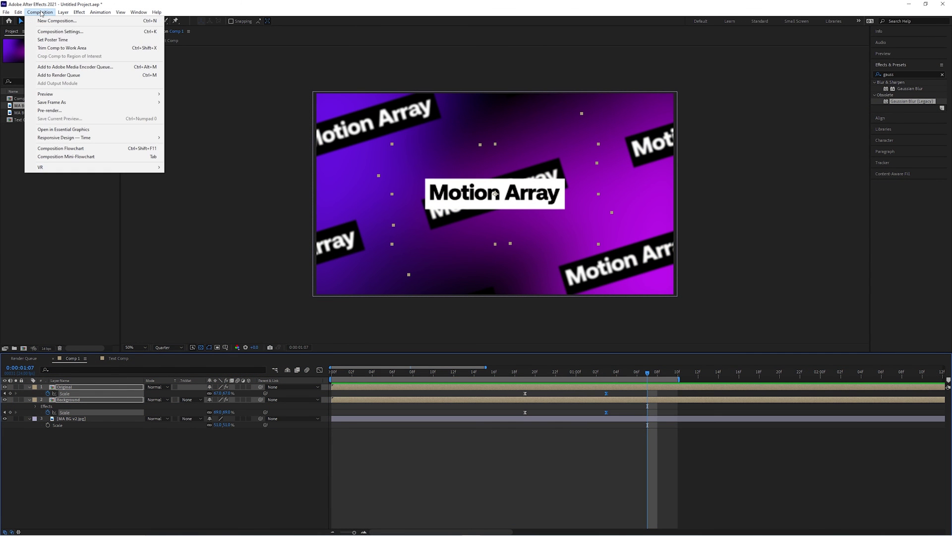
- Change Comp 1's frame rate from 24 to 15 fps in Composition Settings
{"action": "left_click", "coordinate": [81, 32]}
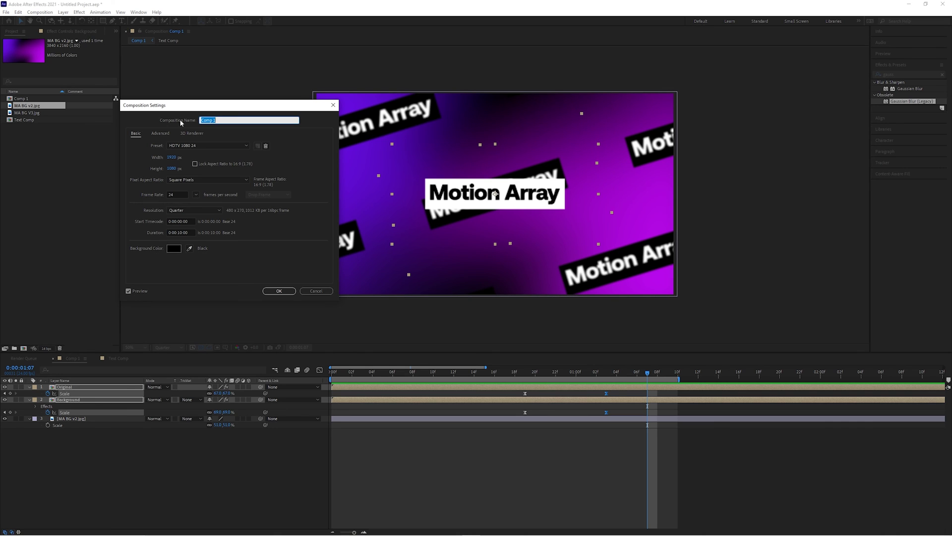
{"action": "left_click_drag", "start_coordinate": [194, 108], "coordinate": [434, 150]}
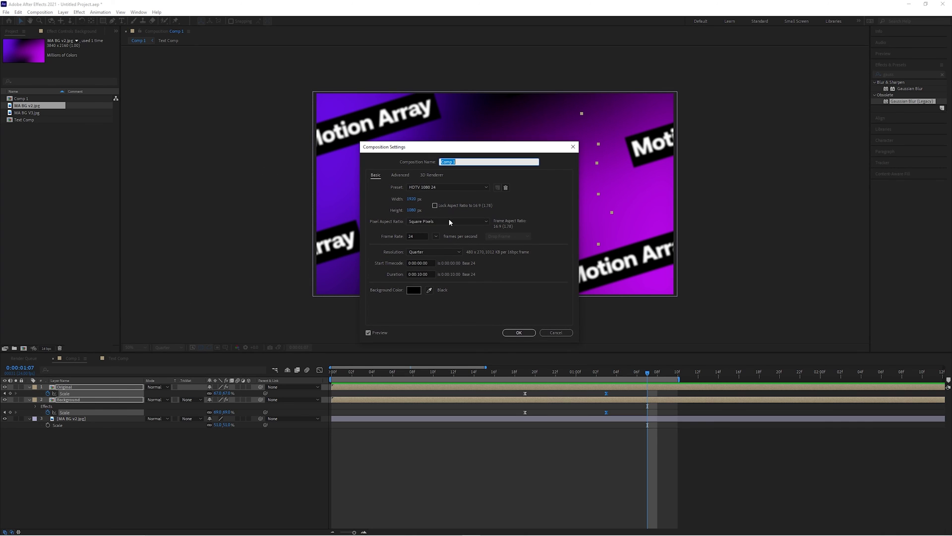
{"action": "left_click", "coordinate": [436, 236]}
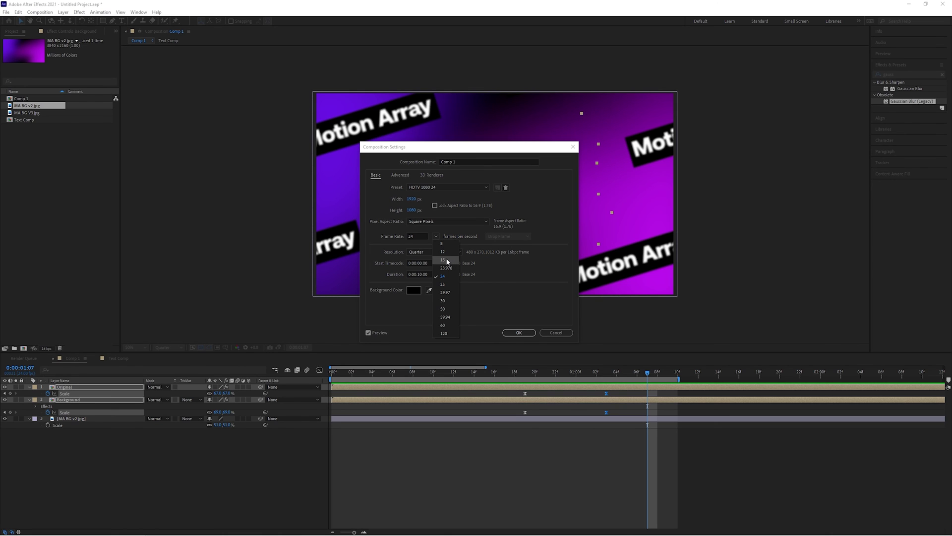
{"action": "left_click", "coordinate": [447, 260]}
{"action": "left_click", "coordinate": [518, 332]}
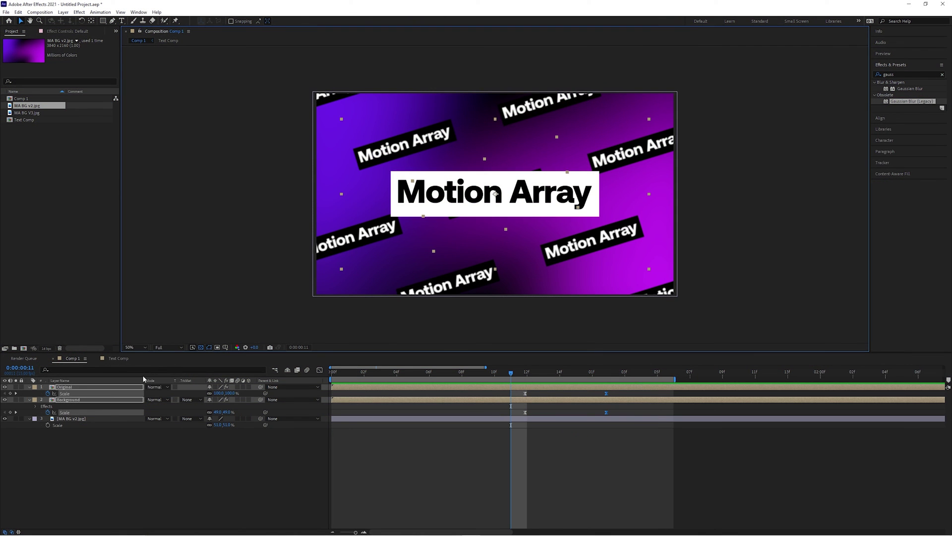
- Retype the Text Comp title from 'Motion Array' to 'Typography' and return to Comp 1
{"action": "double_click", "coordinate": [377, 389]}
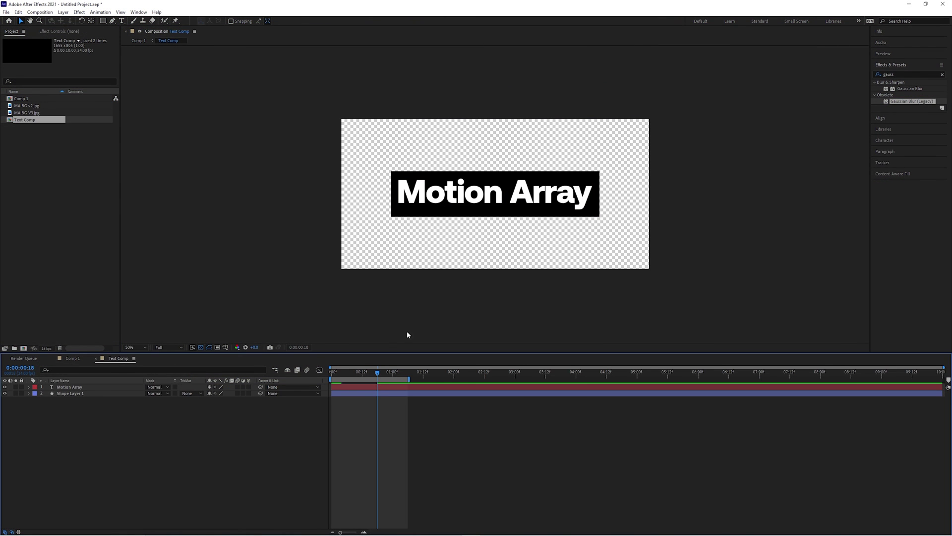
{"action": "double_click", "coordinate": [471, 199]}
{"action": "type", "text": "Typography"}
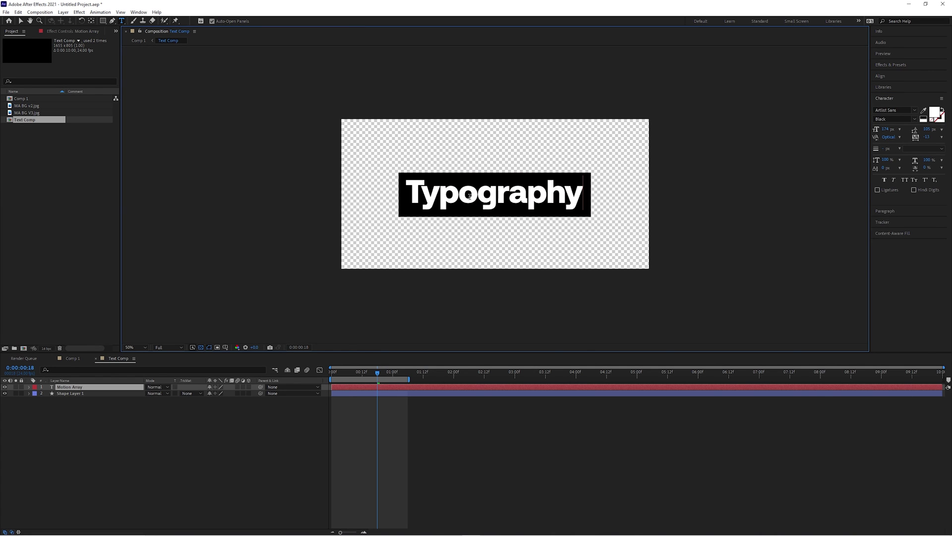
{"action": "left_click", "coordinate": [72, 358]}
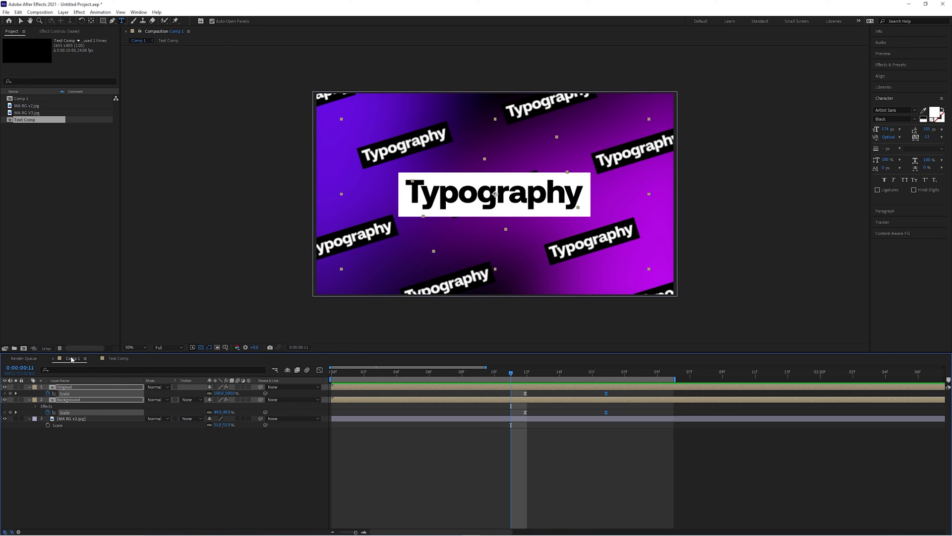